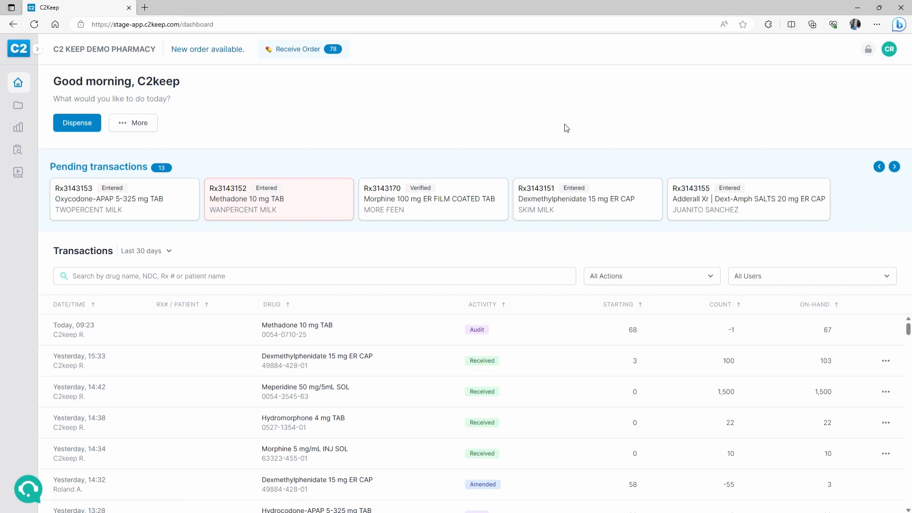
- Start a dispense of Oxycodone 15 mg TAB and fill in the Rx number and patient name
left_click(80, 125)
type("OXYCODON")
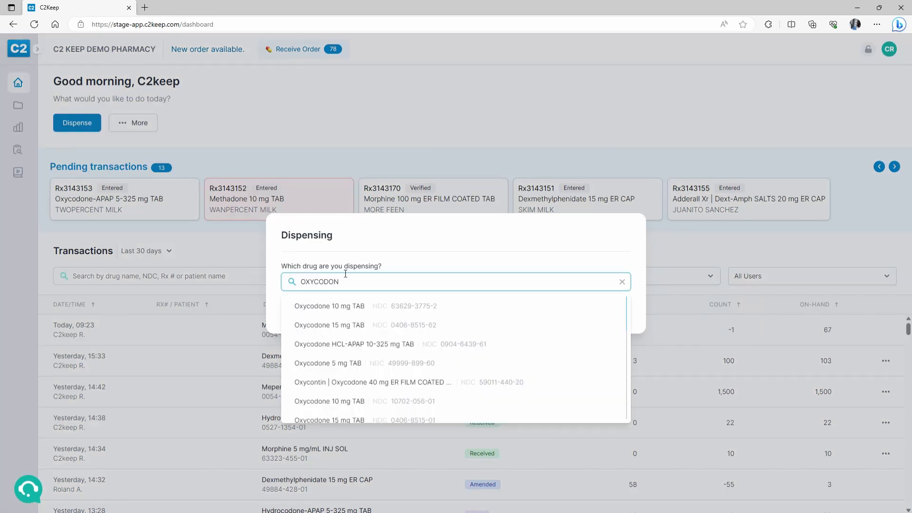
left_click(393, 326)
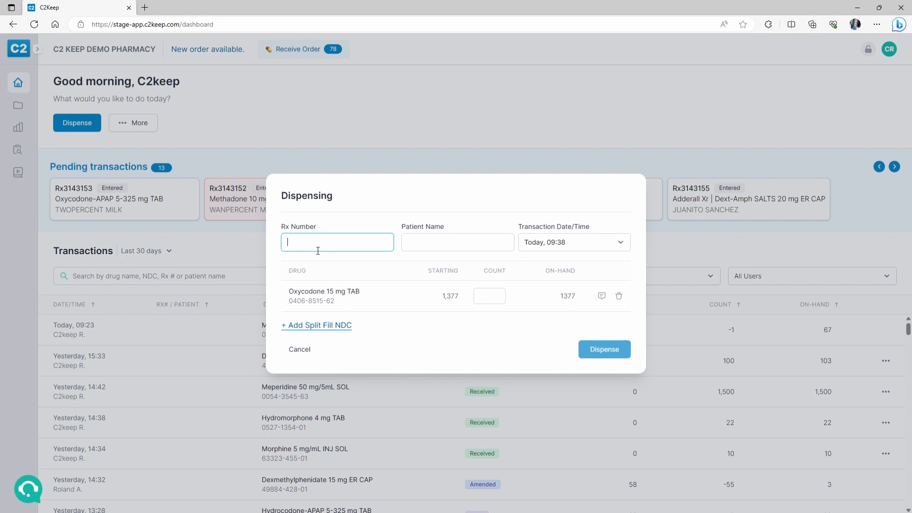
key("Tab")
key("BackSpace")
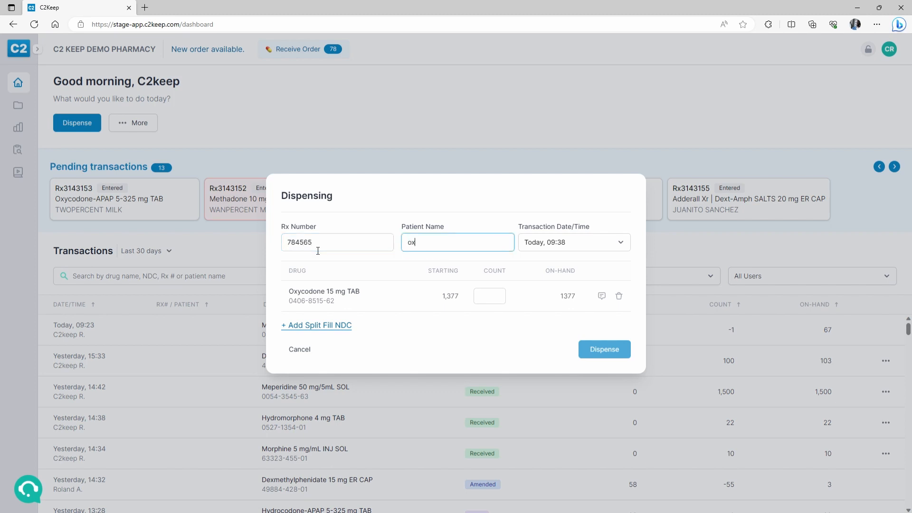
key("BackSpace")
key("BackSpace")
- Set the dispense date and time to the 25th at 16:00
left_click(554, 247)
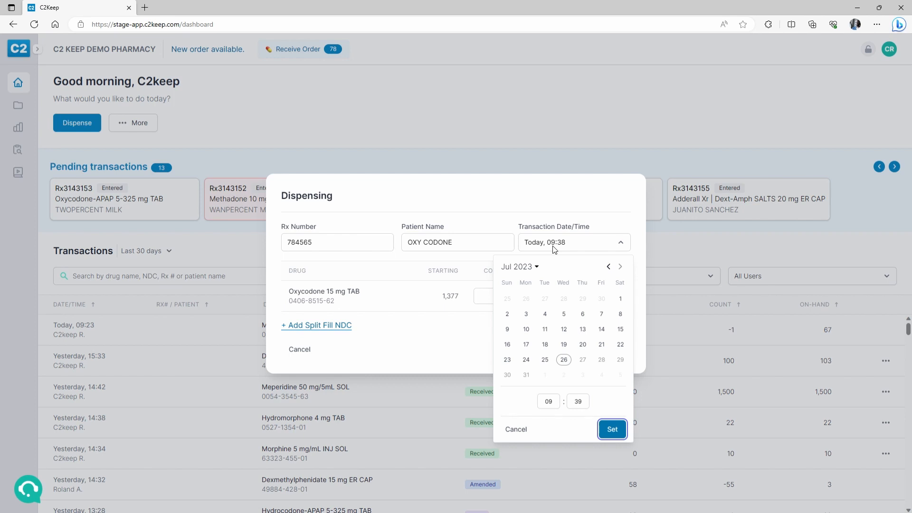
left_click(551, 364)
left_click(546, 361)
left_click(551, 404)
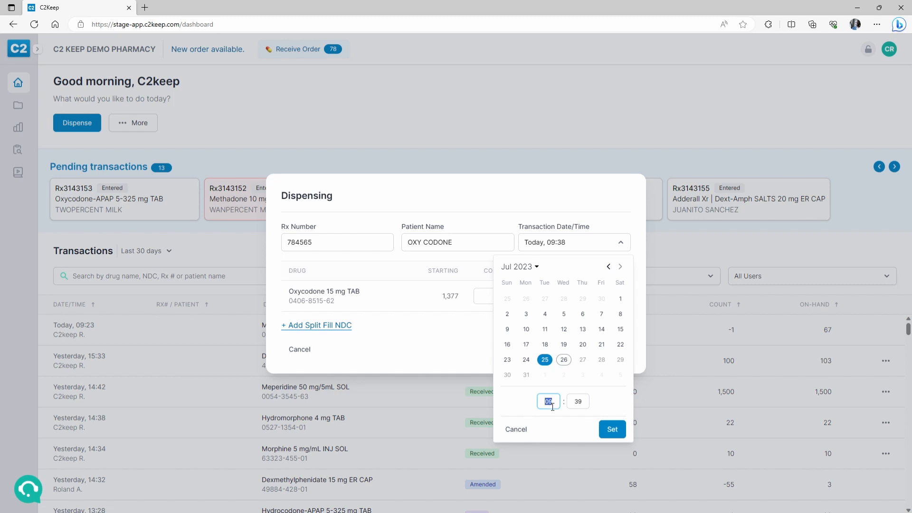
type("16")
key("Tab")
type("00")
key("Return")
- Enter a dispensed count of 90 and leave the line note empty
left_click(488, 299)
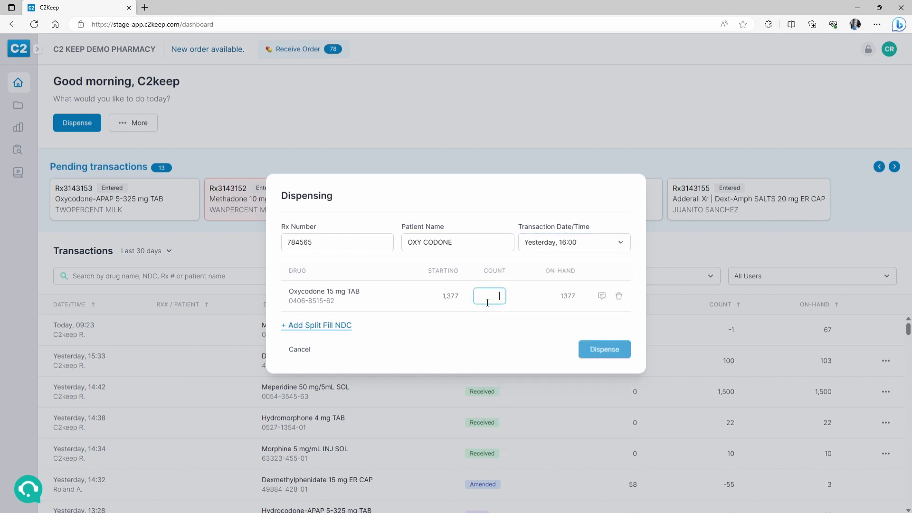
type("90")
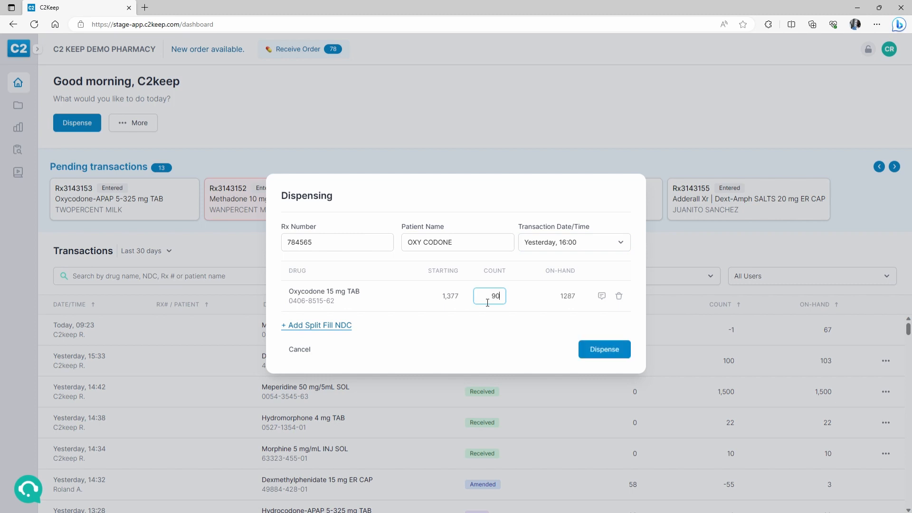
left_click(602, 296)
left_click(379, 315)
- Submit the 90-tablet Oxycodone dispense with the PIN and open its transaction details
left_click(605, 349)
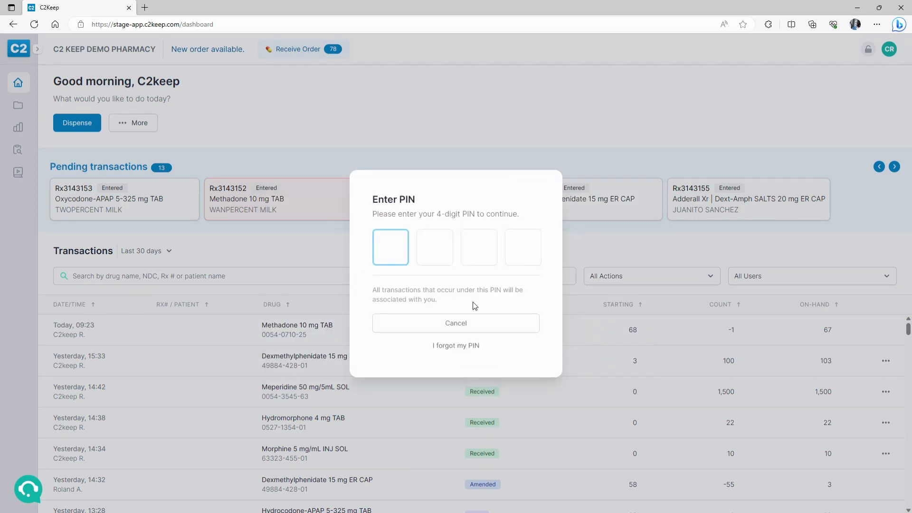
type("1234")
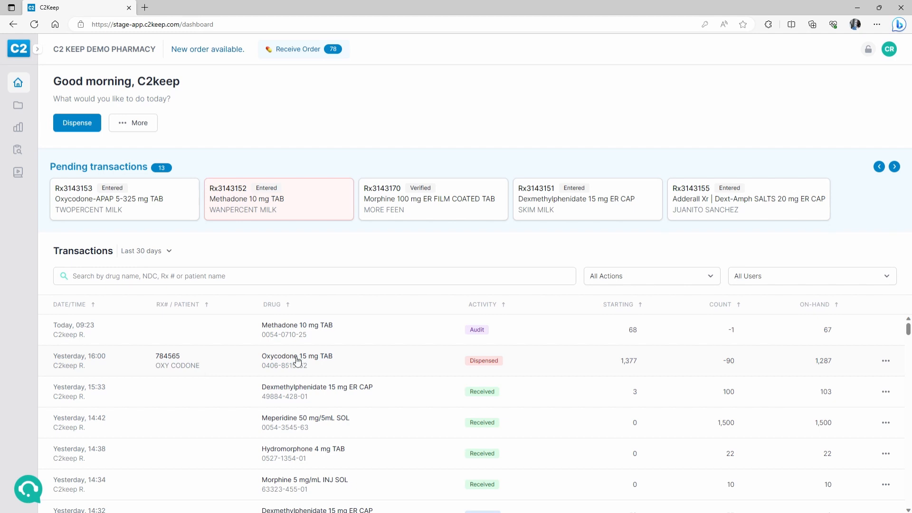
left_click(601, 370)
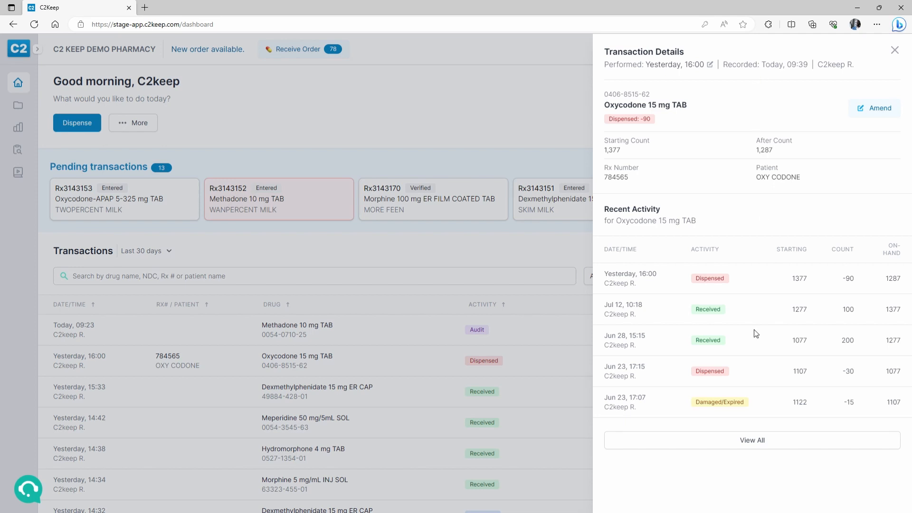
- Open the full Oxycodone 15 mg TAB history and view yesterday's 16:00 dispense details
left_click(760, 449)
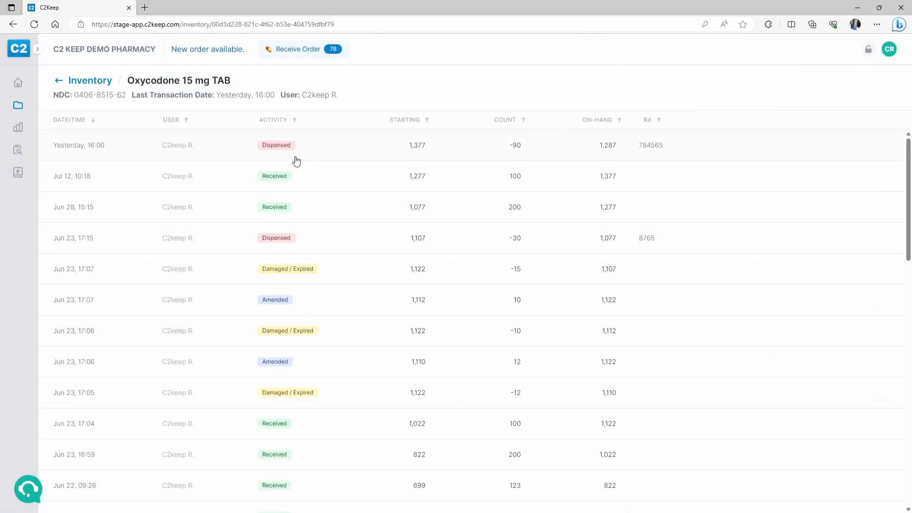
scroll(329, 175, "down", 12)
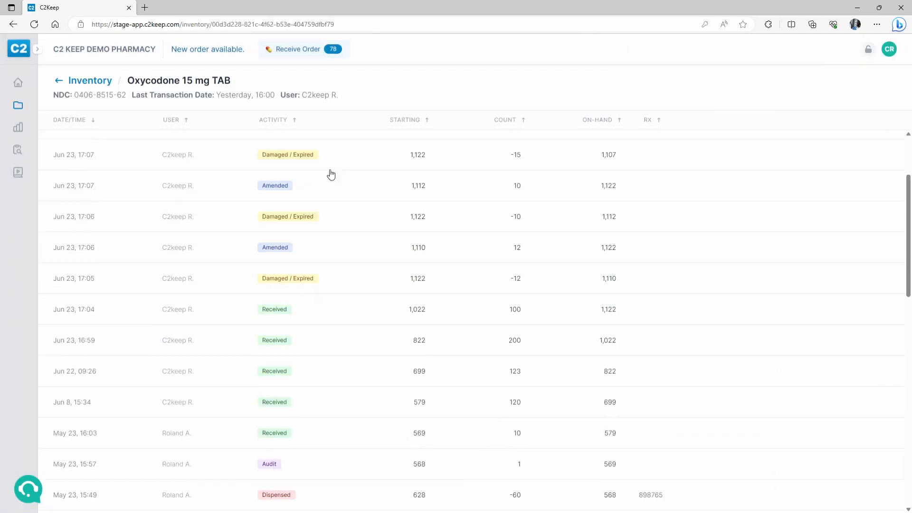
scroll(366, 267, "up", 12)
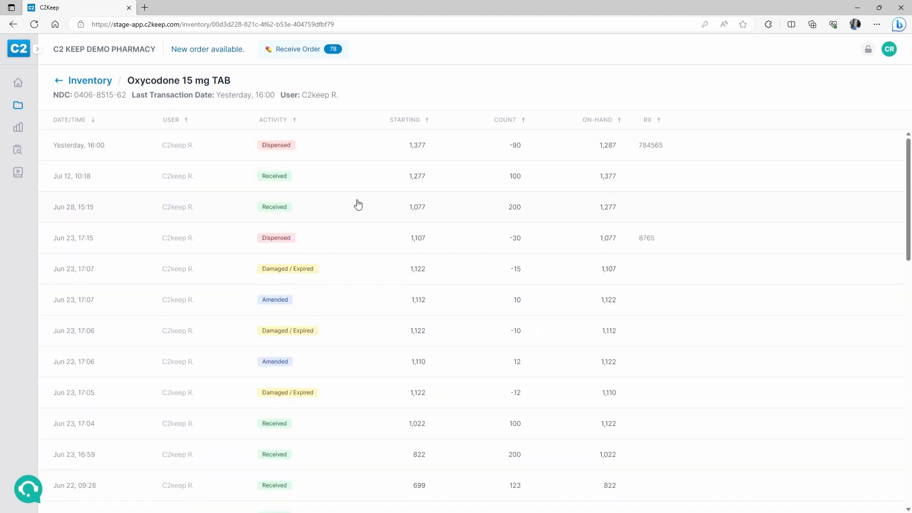
left_click(339, 157)
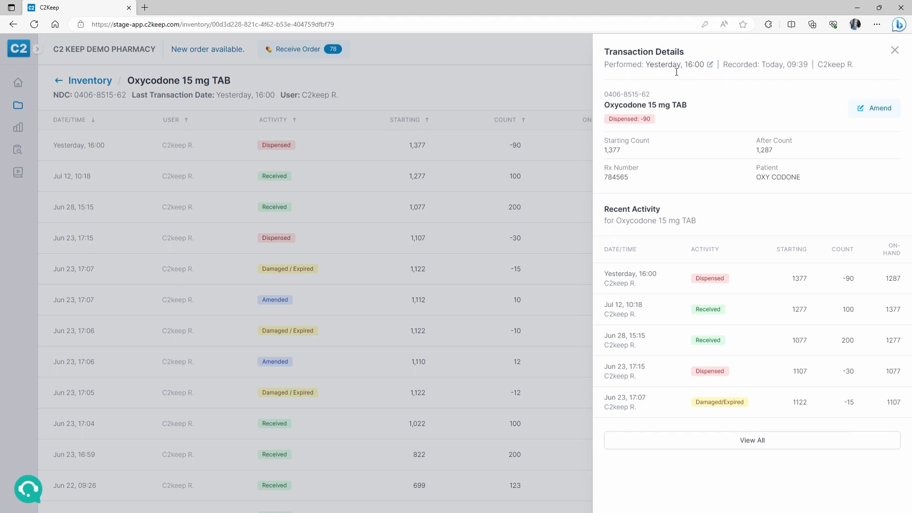
left_click(318, 150)
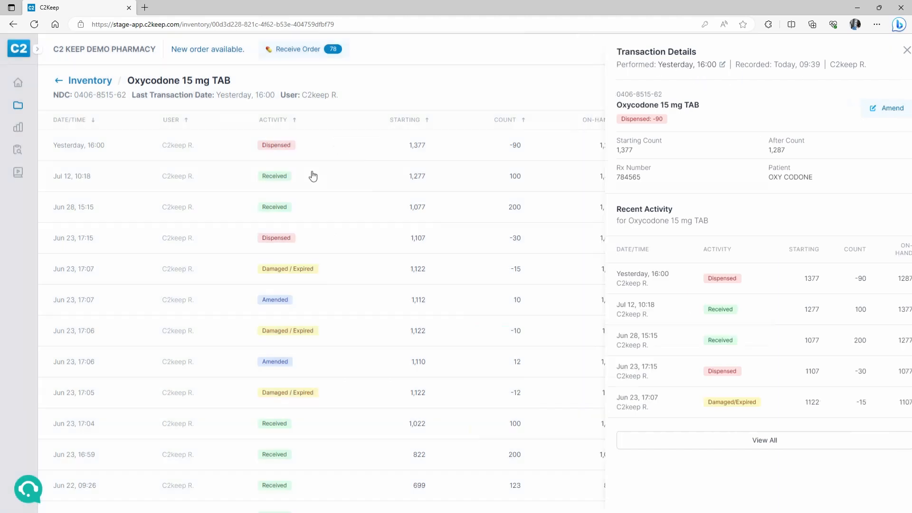
- Check the Jul 12 and Jun 28 receipt details, then reopen yesterday's 16:00 dispense
left_click(329, 185)
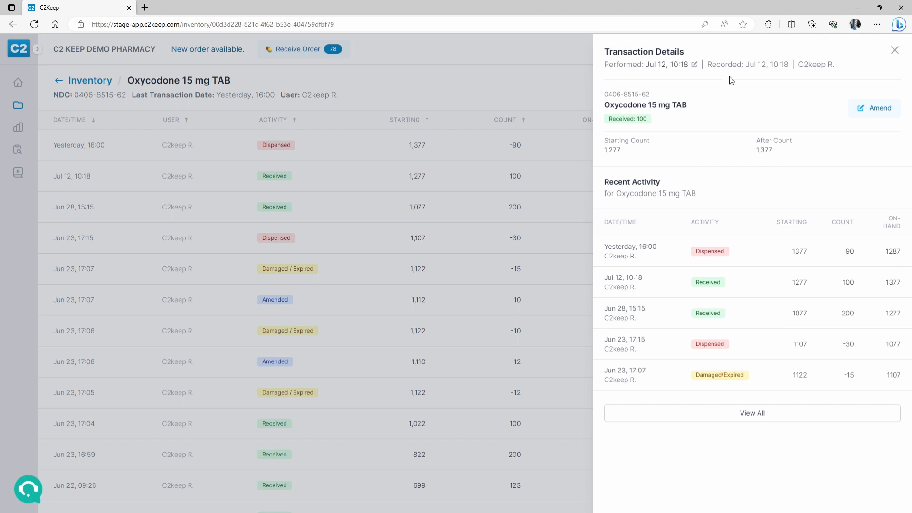
left_click(343, 215)
left_click(346, 215)
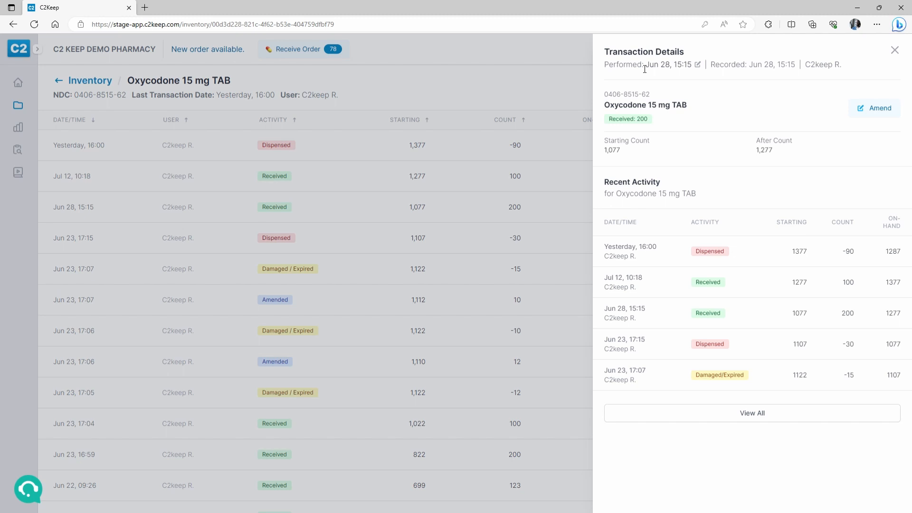
left_click(382, 177)
left_click(369, 160)
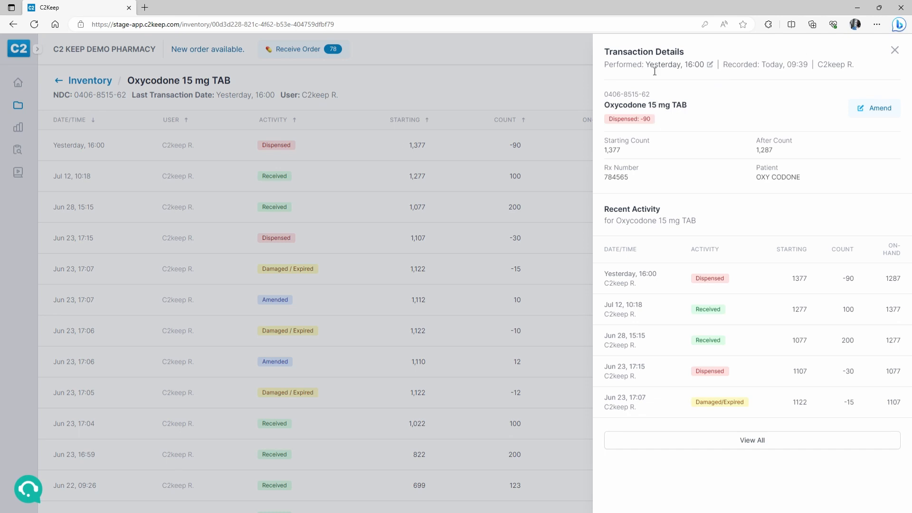
- Change the dispense's performed time to 16:30, confirm with the PIN, and view its date/time history
left_click(711, 65)
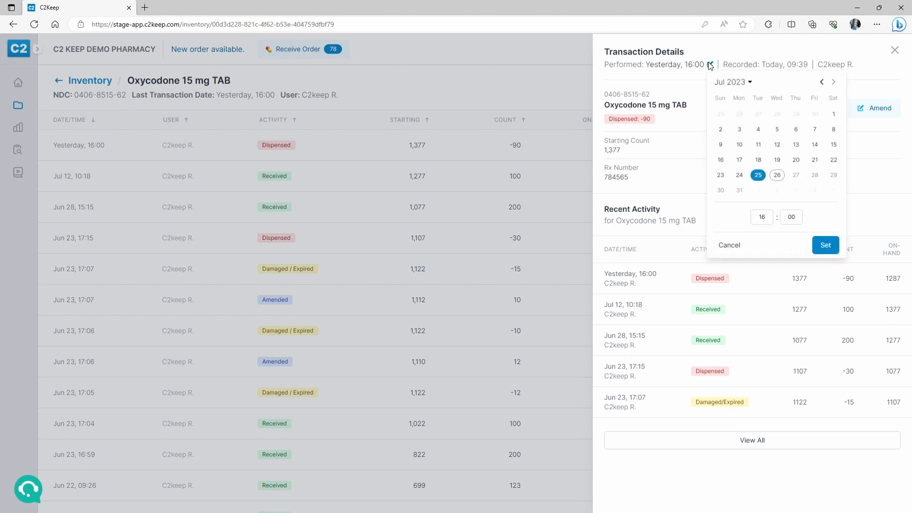
left_click(712, 67)
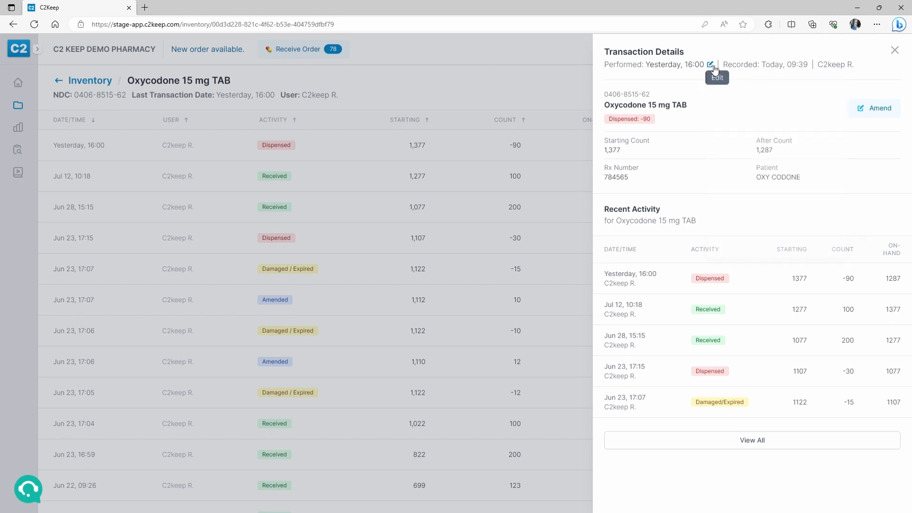
left_click(711, 65)
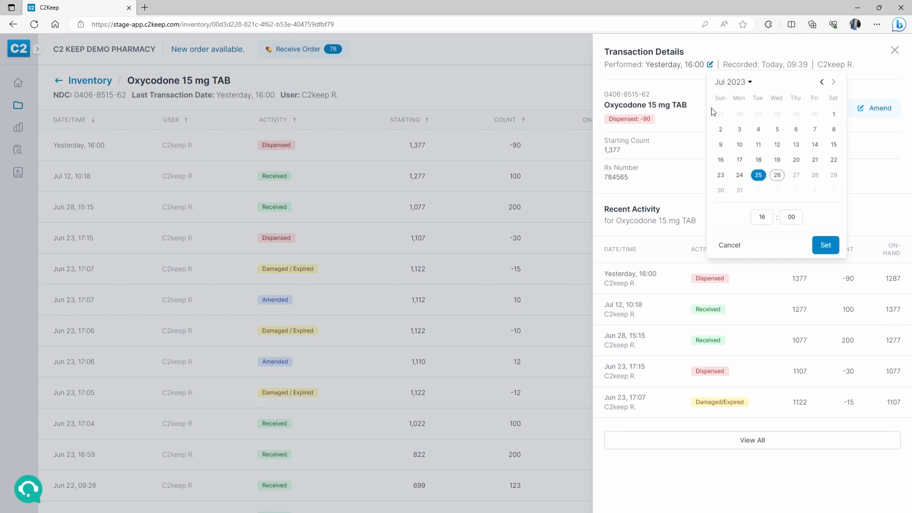
left_click(764, 218)
key("Tab")
type("30")
left_click(835, 248)
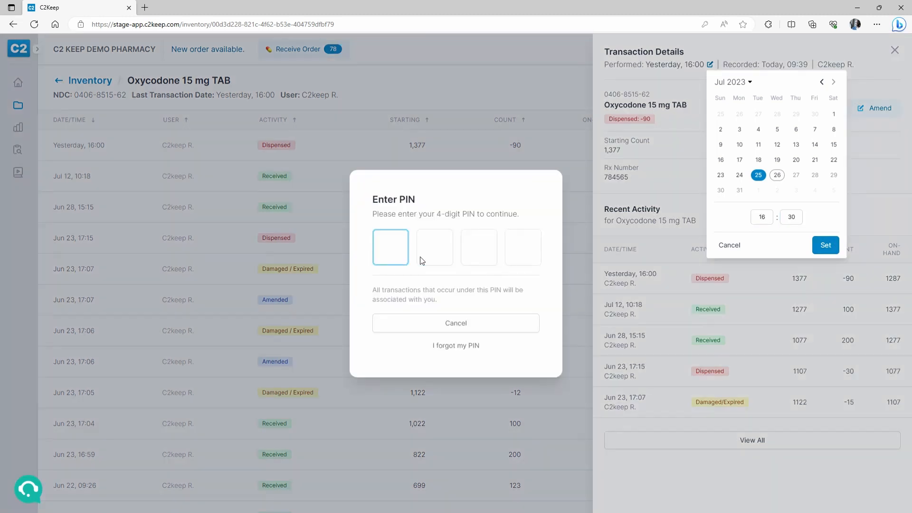
type("1234")
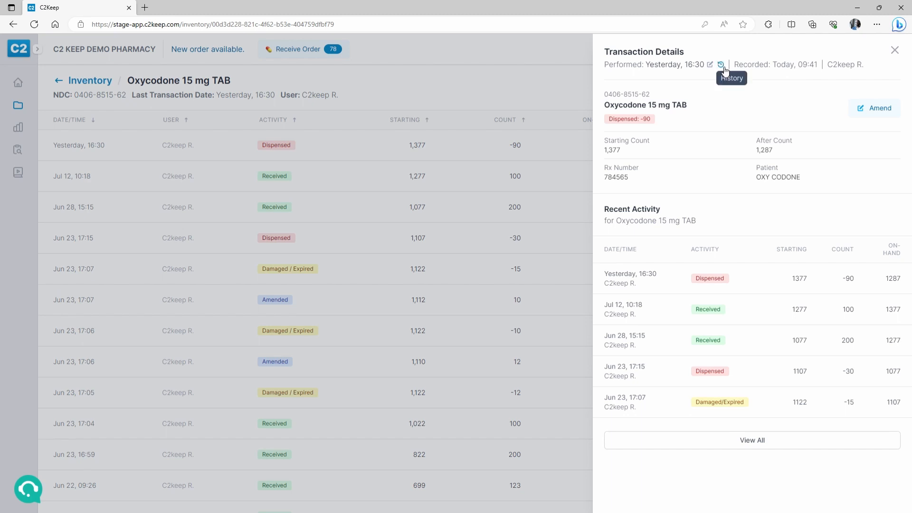
left_click(722, 65)
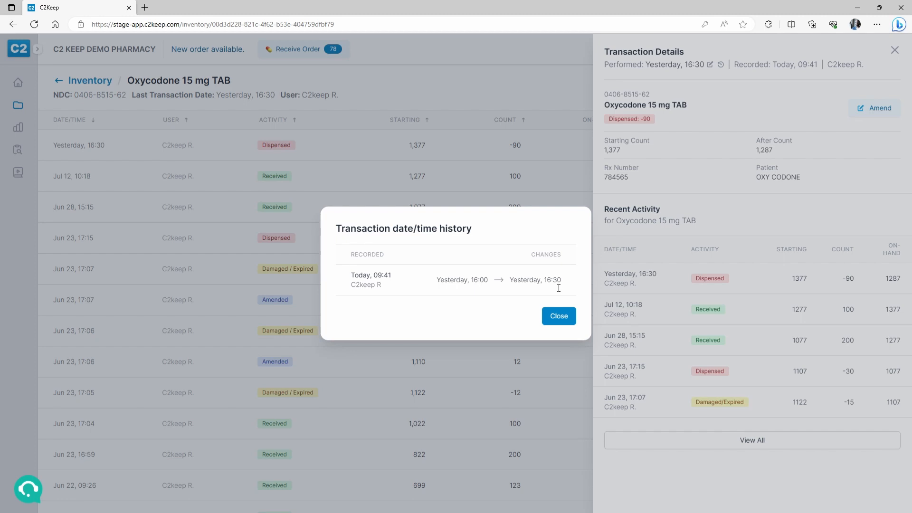
- Close the dispense details and review the Jul 12 receipt and Jun 23 Damaged/Expired entries
left_click(559, 316)
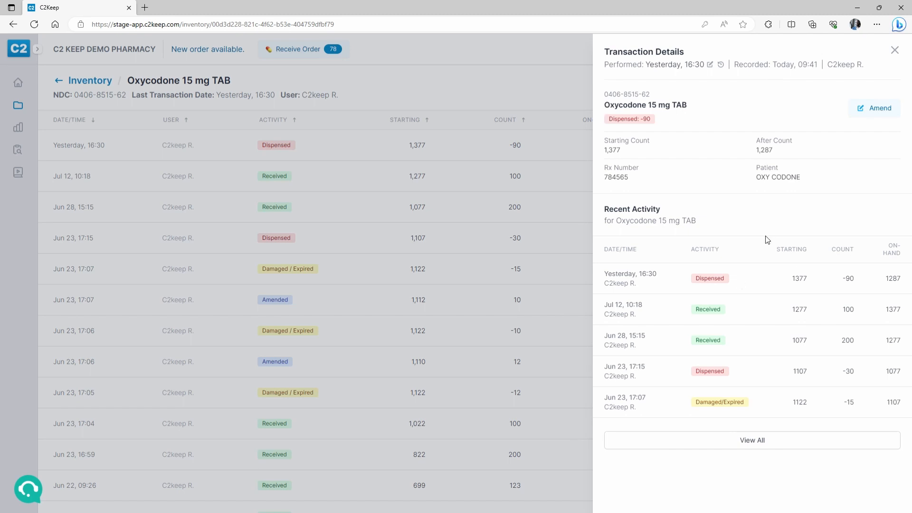
left_click(896, 50)
left_click(297, 184)
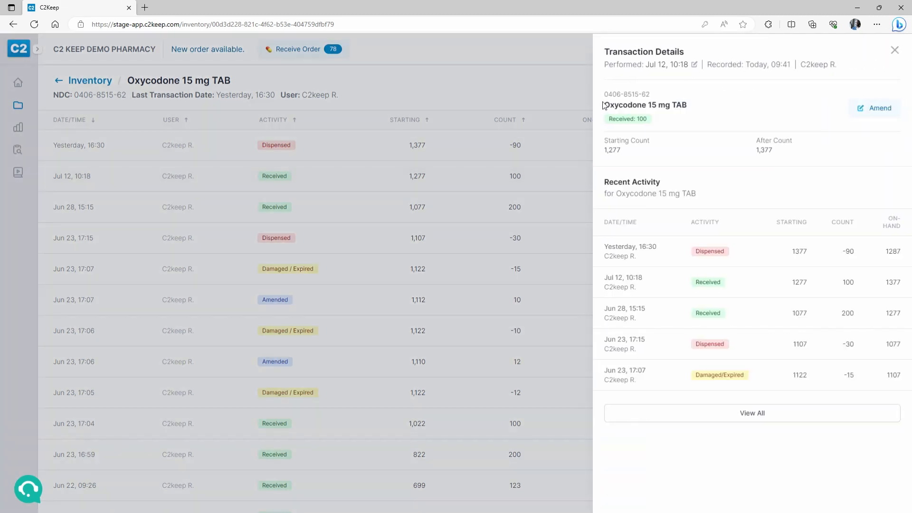
left_click(342, 208)
left_click(328, 271)
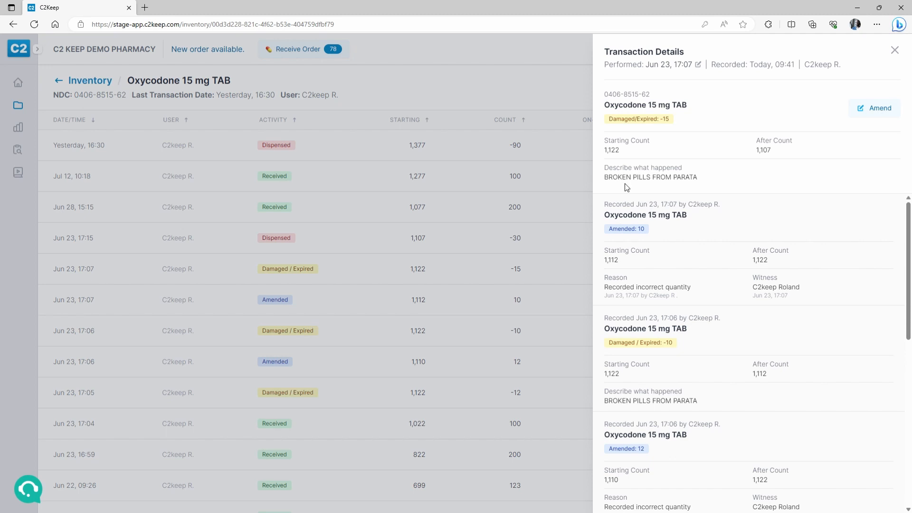
left_click(321, 315)
- Scroll through the Oxycodone 15 mg history and return to the Dashboard
scroll(368, 309, "down", 6)
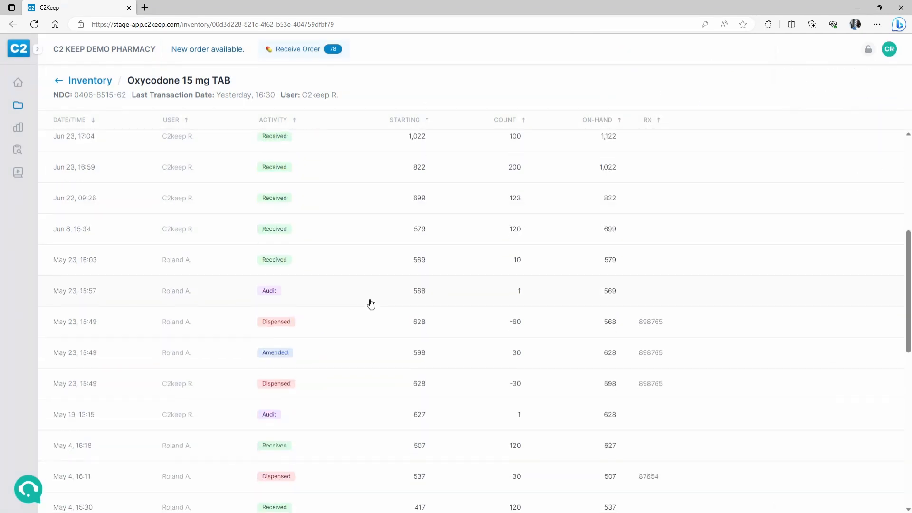
scroll(371, 304, "down", 7)
scroll(373, 300, "up", 10)
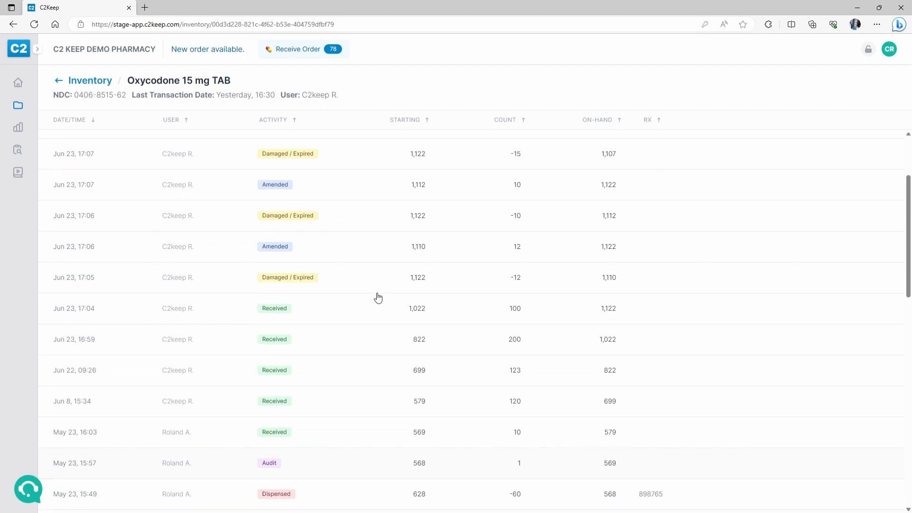
scroll(375, 297, "up", 3)
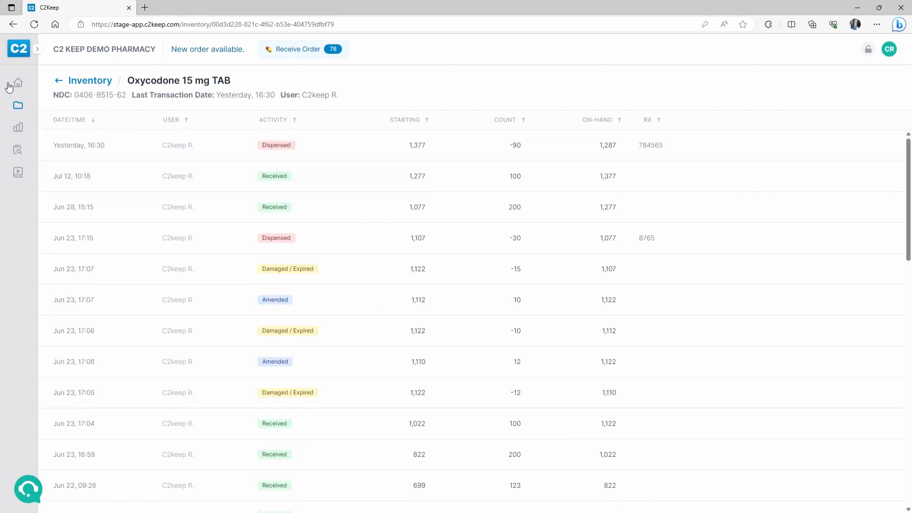
left_click(18, 82)
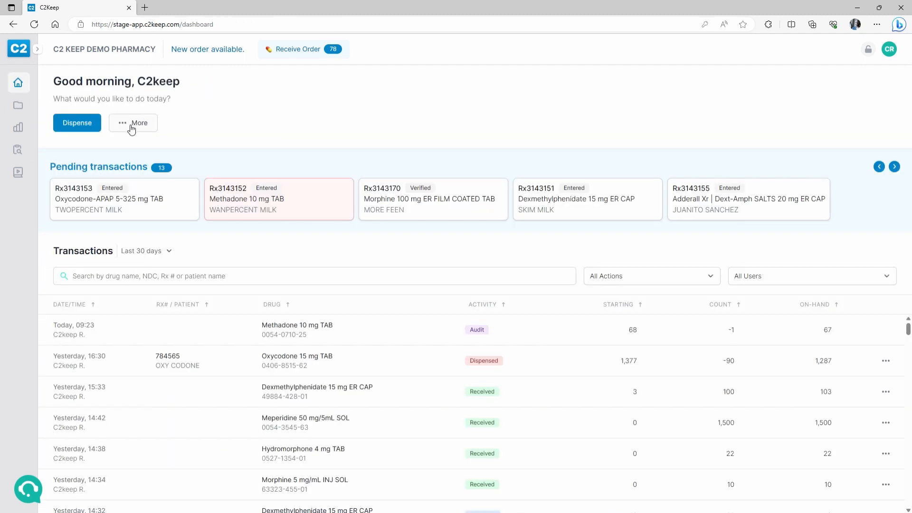
- Start receiving inventory for Oxycodone 15 mg TAB, found by searching 0406
left_click(131, 125)
left_click(128, 147)
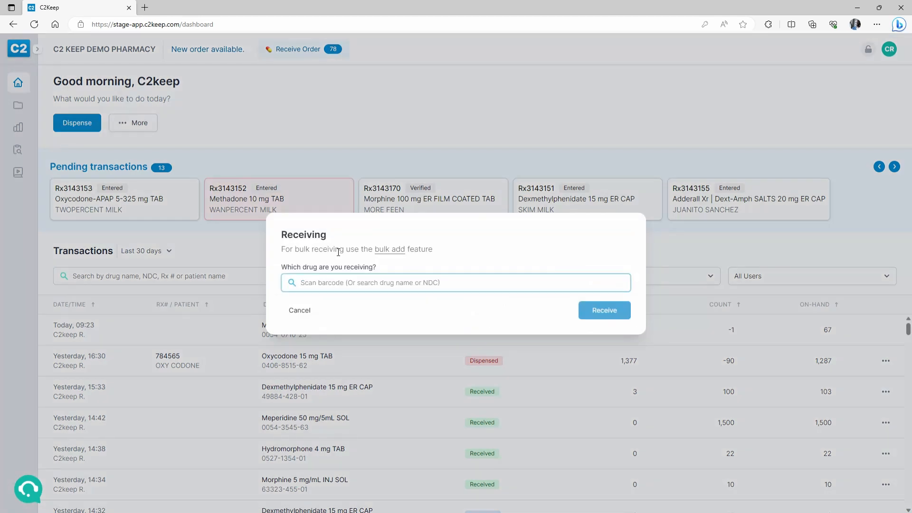
type("0406")
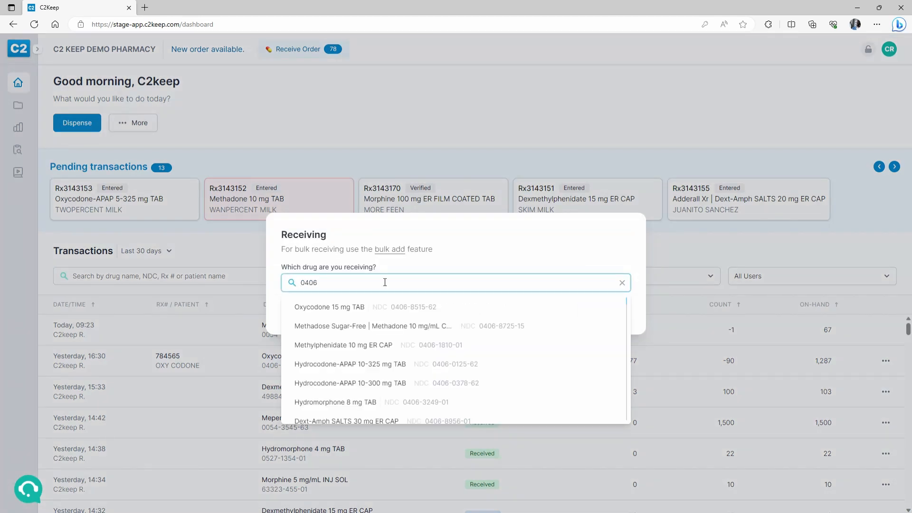
left_click(373, 310)
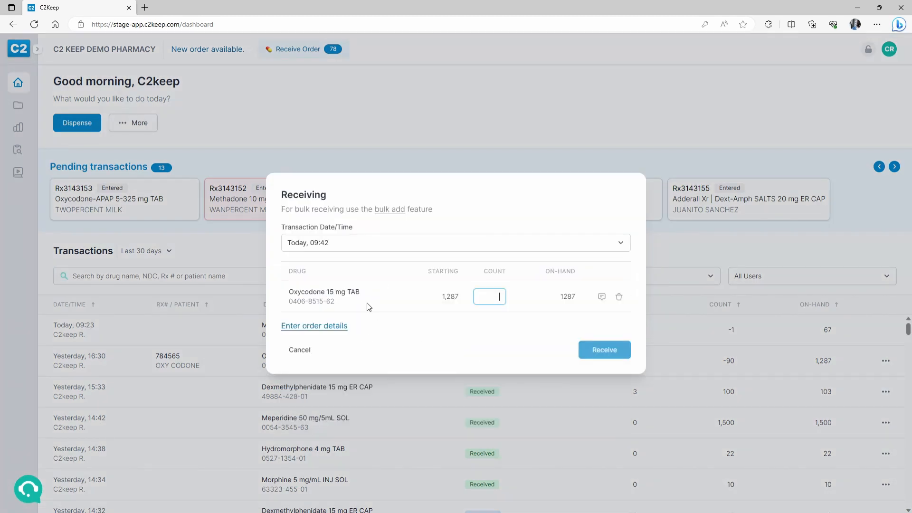
- Set the receipt date and time to Jul 24, 09:00
left_click(371, 245)
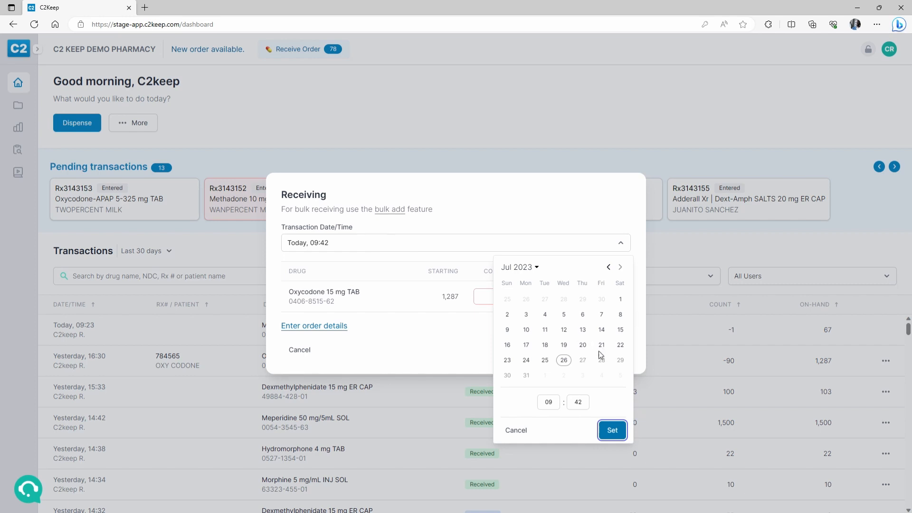
left_click(526, 361)
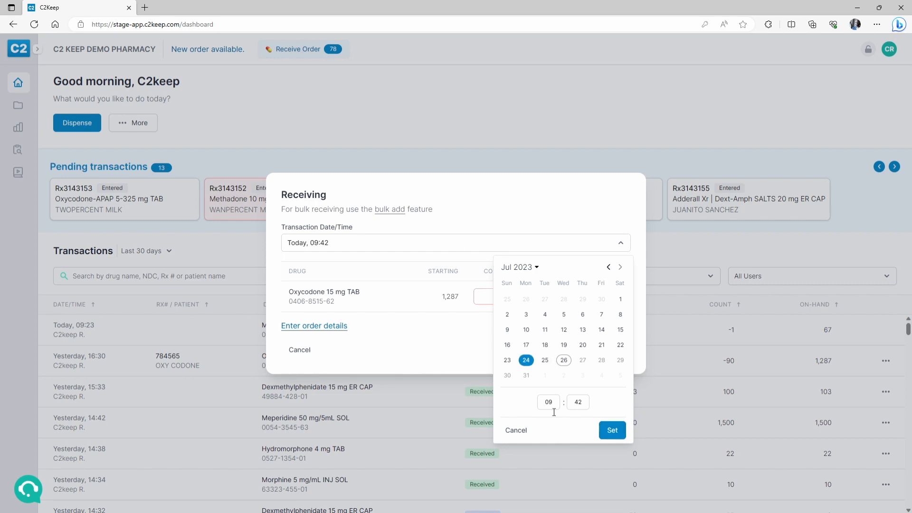
double_click(578, 403)
type("00")
left_click(611, 431)
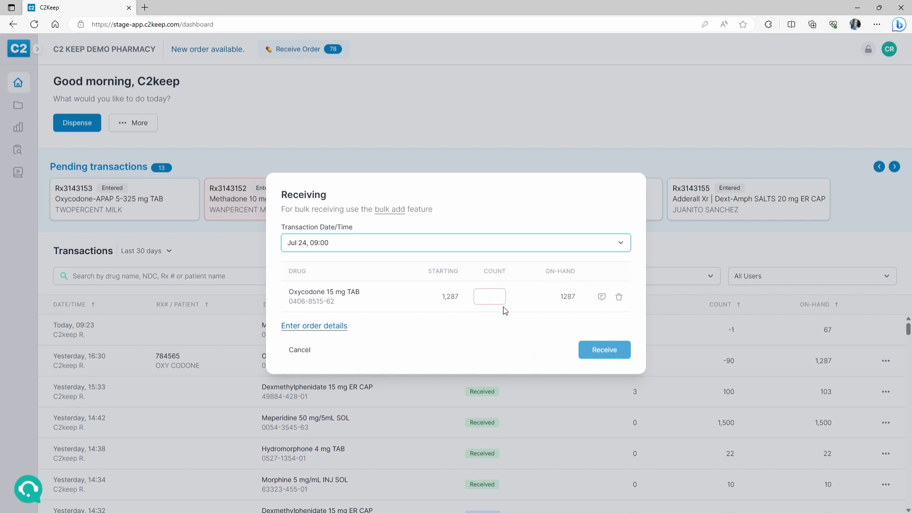
- Enter a received count of 100 and submit the receipt with the PIN
left_click(496, 298)
type("100")
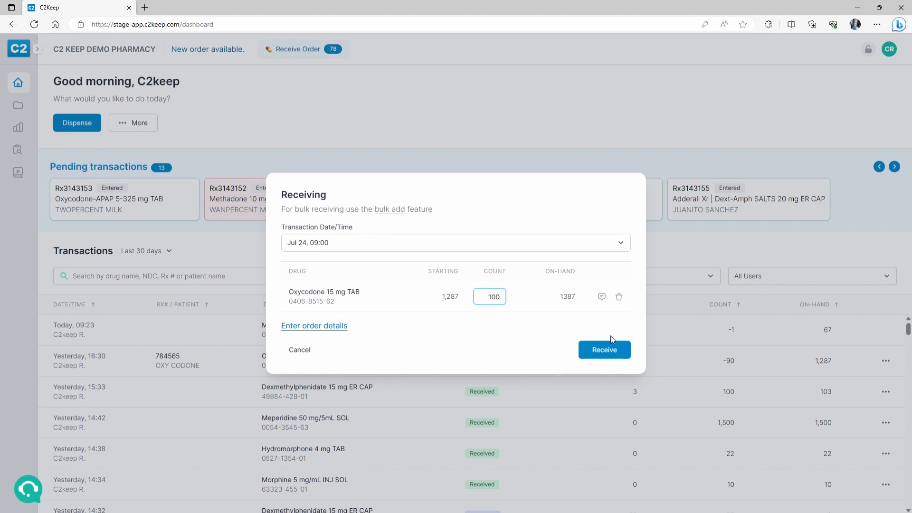
left_click(617, 352)
type("***")
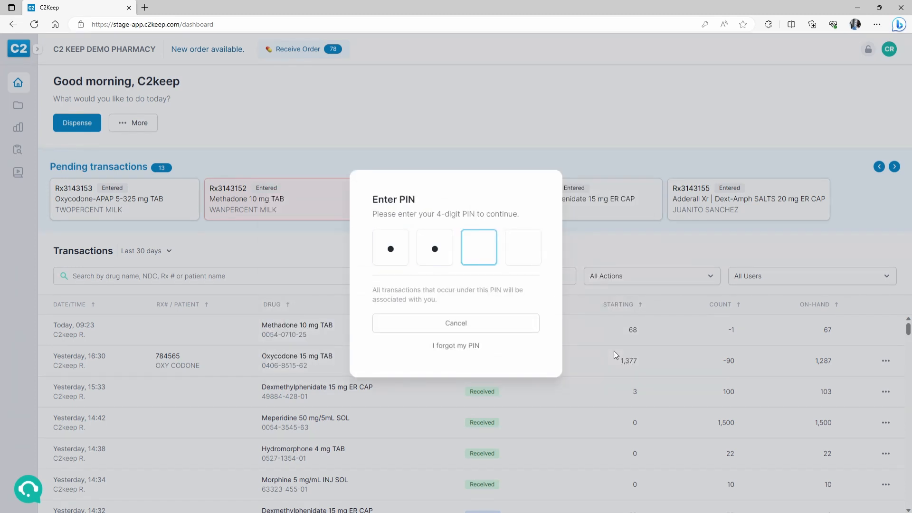
type("*")
scroll(118, 400, "down", 2)
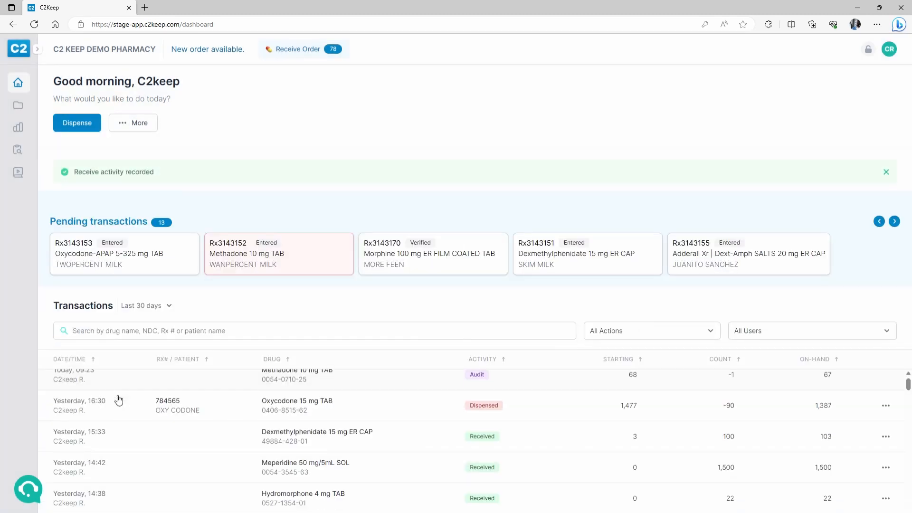
scroll(119, 400, "down", 5)
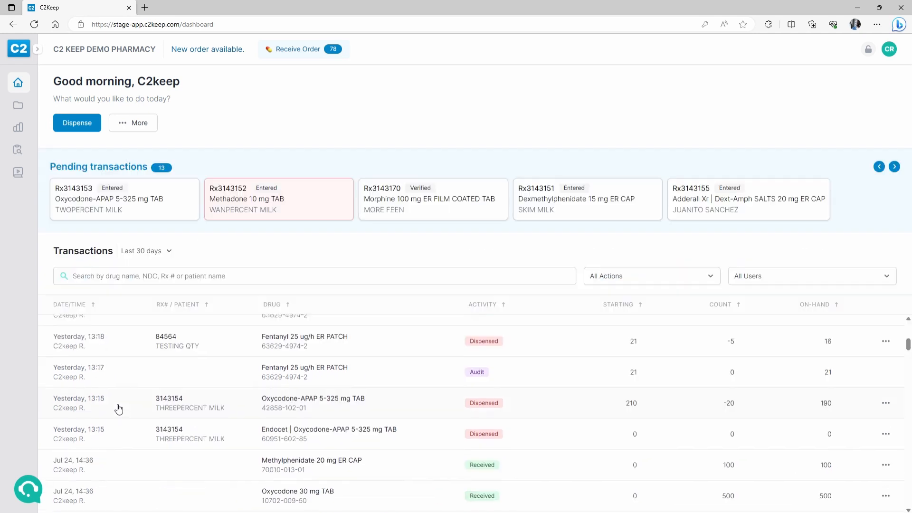
scroll(92, 428, "down", 5)
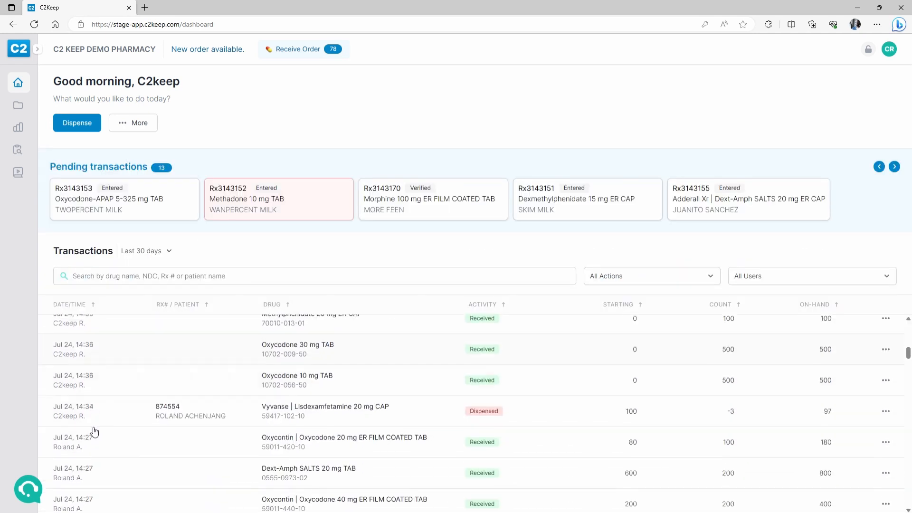
scroll(95, 430, "down", 2)
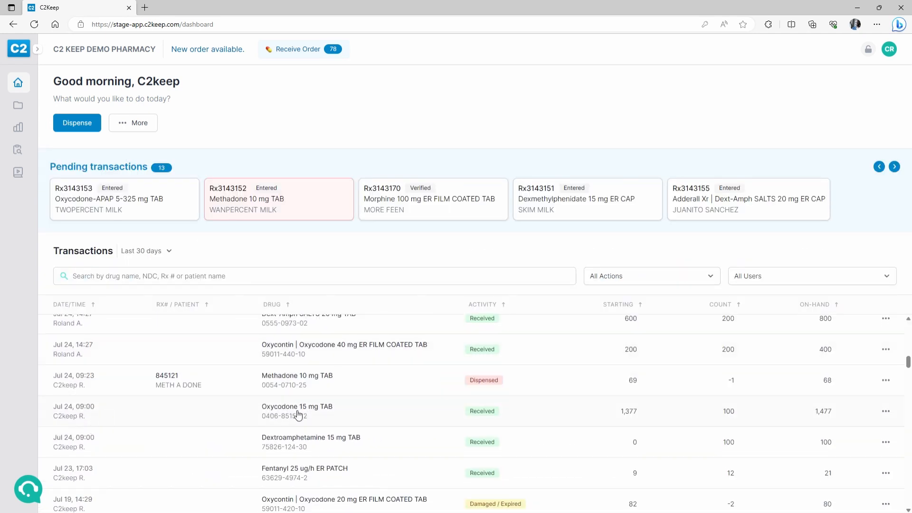
left_click(449, 419)
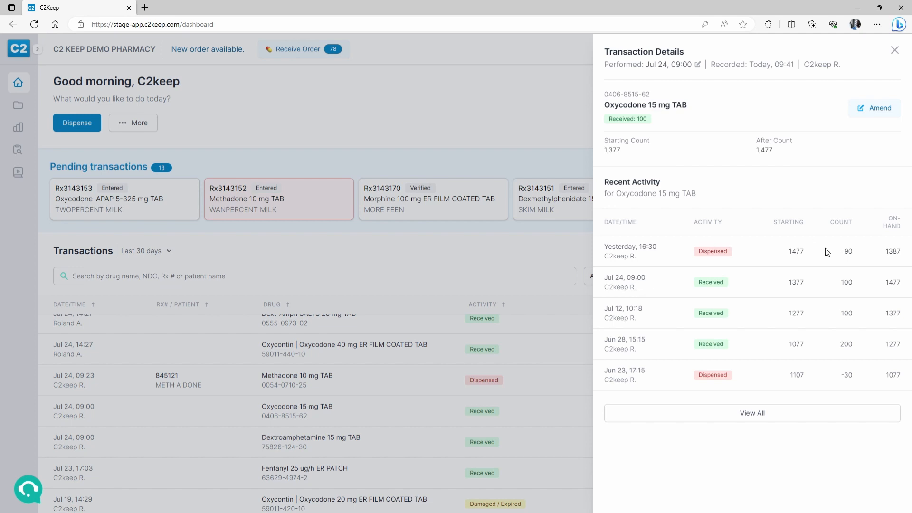
left_click(895, 50)
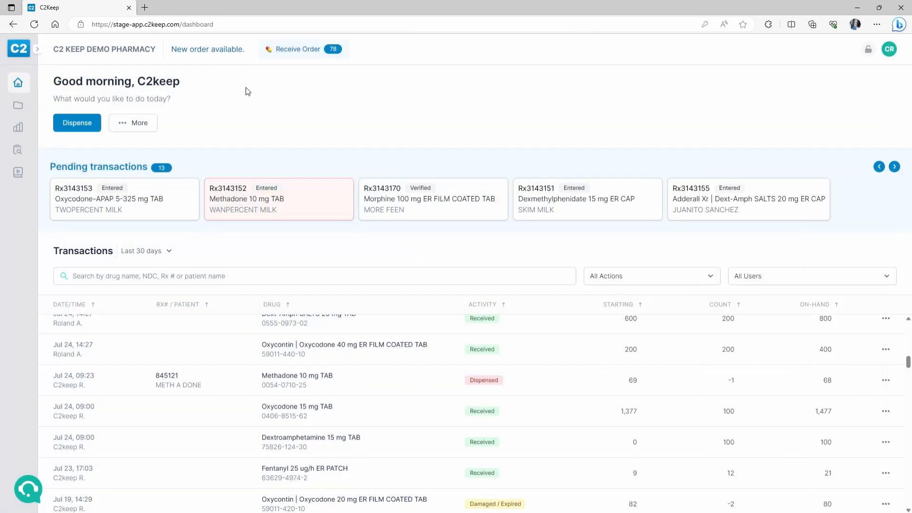
left_click(136, 122)
left_click(123, 170)
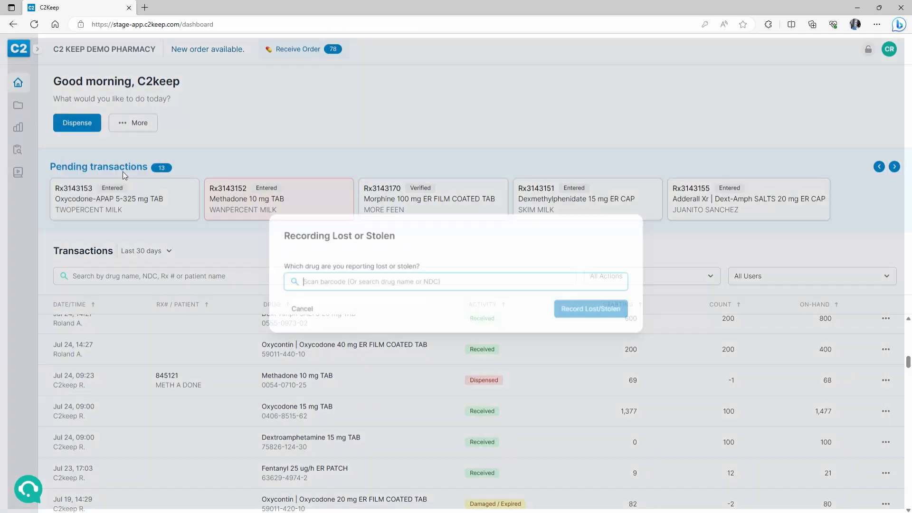
type("0406")
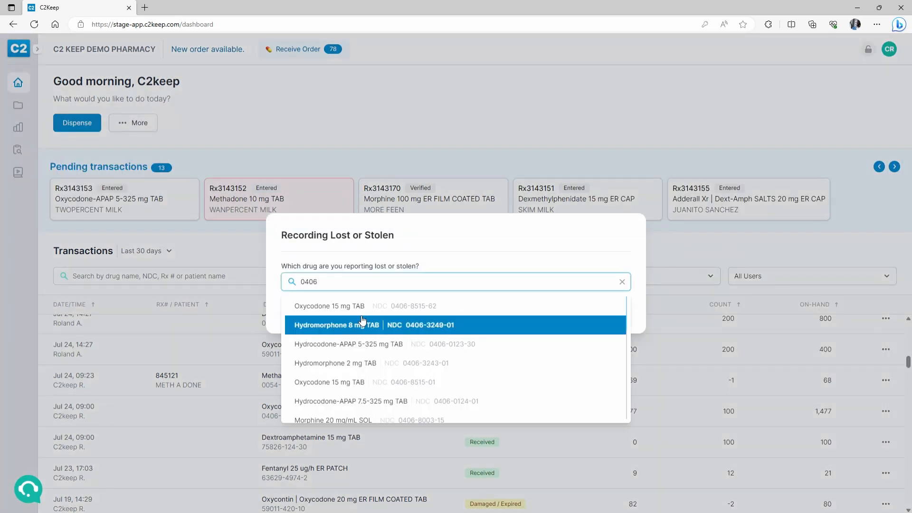
left_click(363, 323)
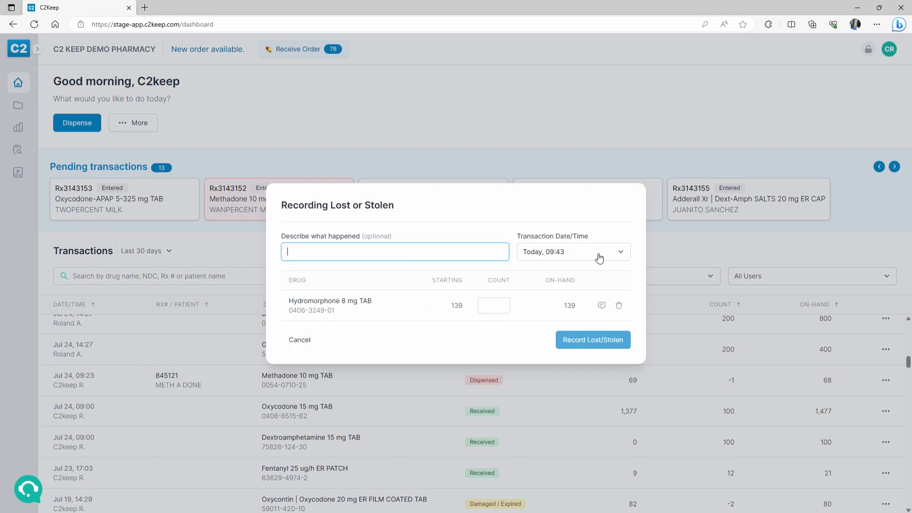
left_click(300, 339)
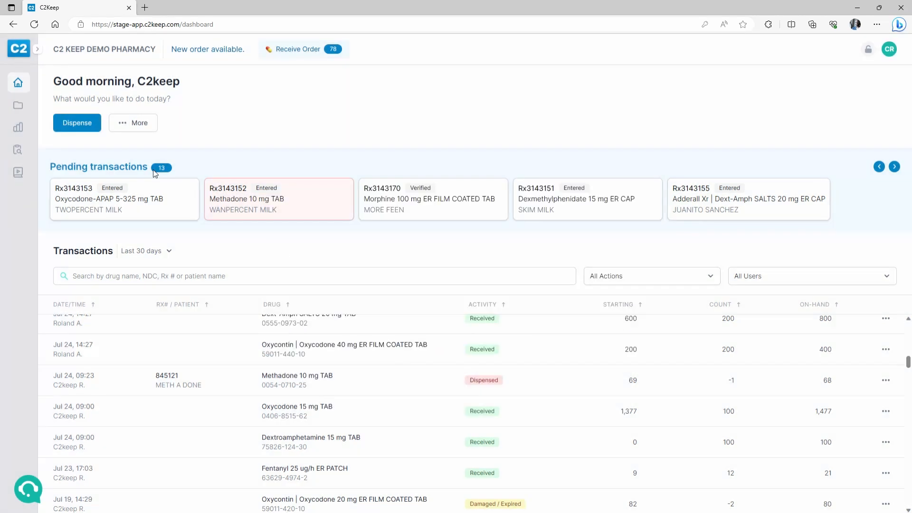
left_click(135, 124)
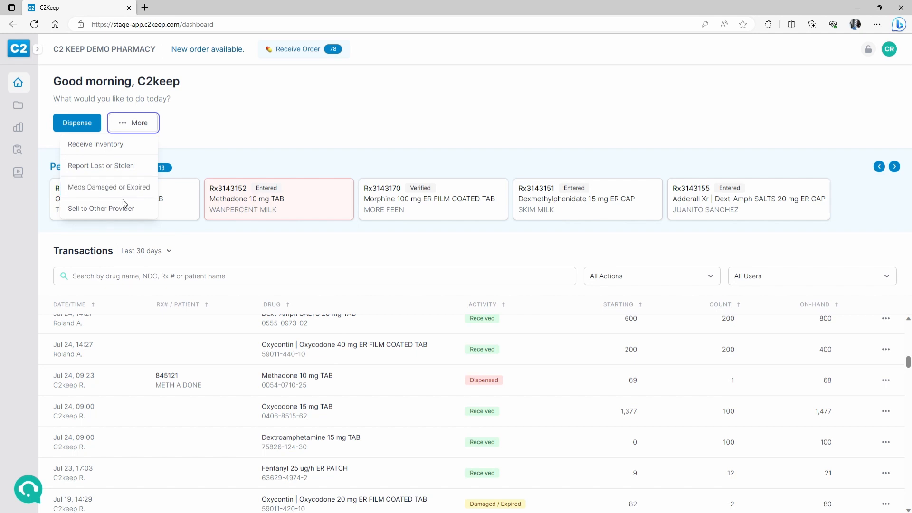
left_click(349, 125)
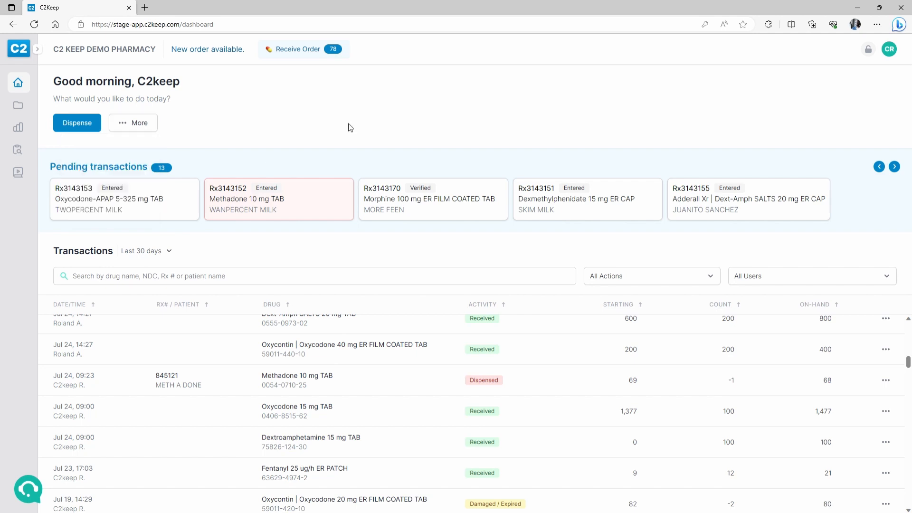
scroll(350, 342, "up", 5)
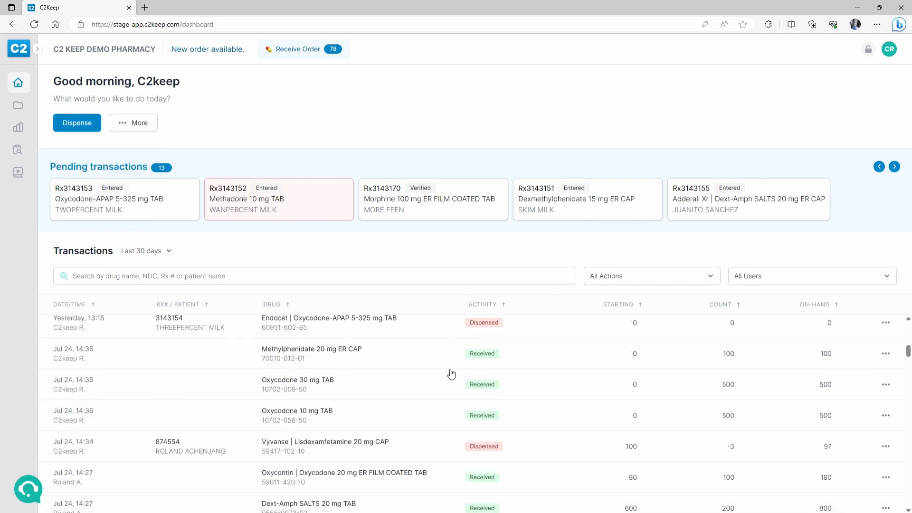
- Open the details of yesterday's 16:30 Oxycodone dispense, then its full transaction history
left_click(394, 352)
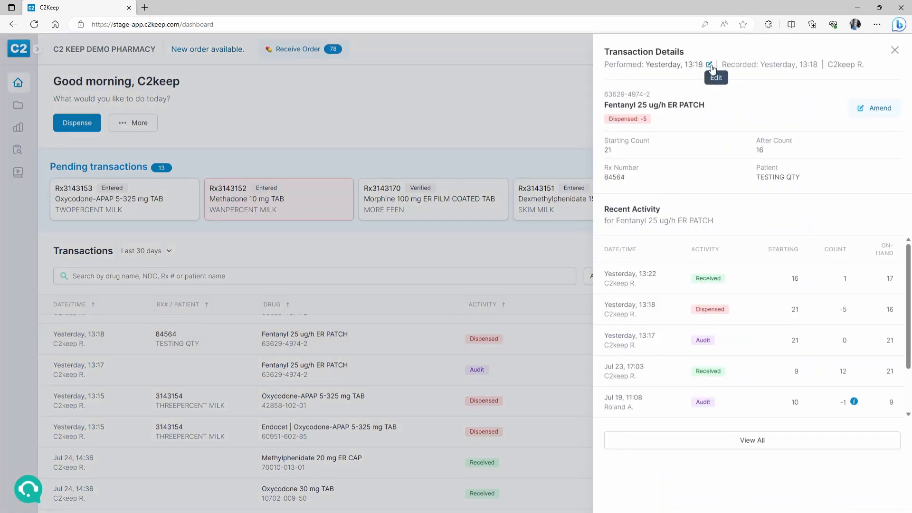
left_click(333, 413)
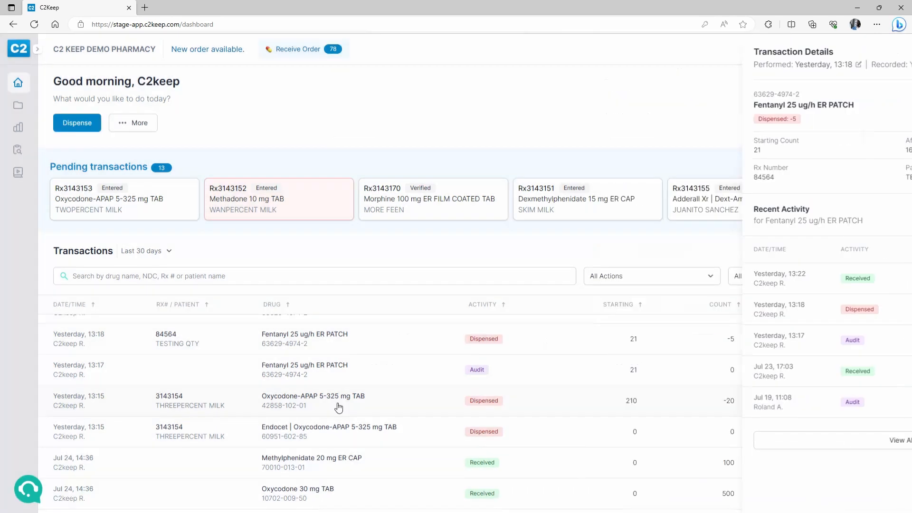
scroll(373, 383, "up", 6)
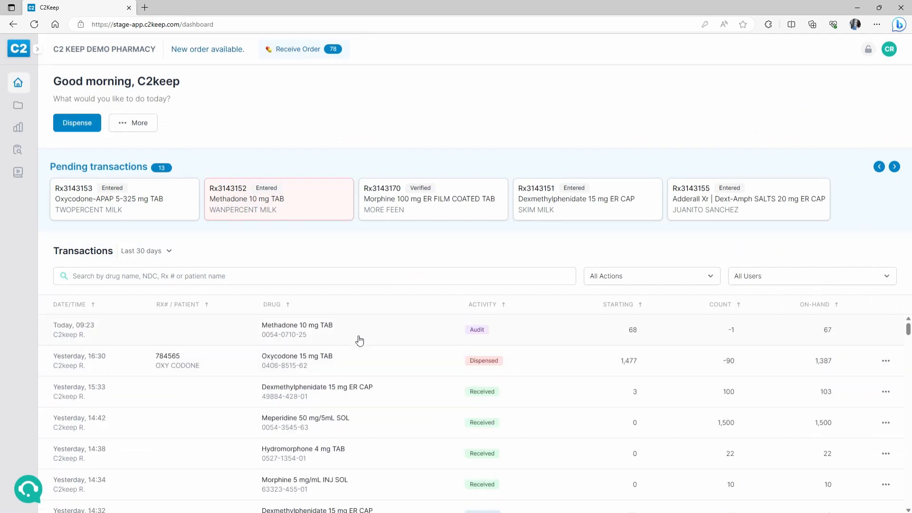
left_click(363, 364)
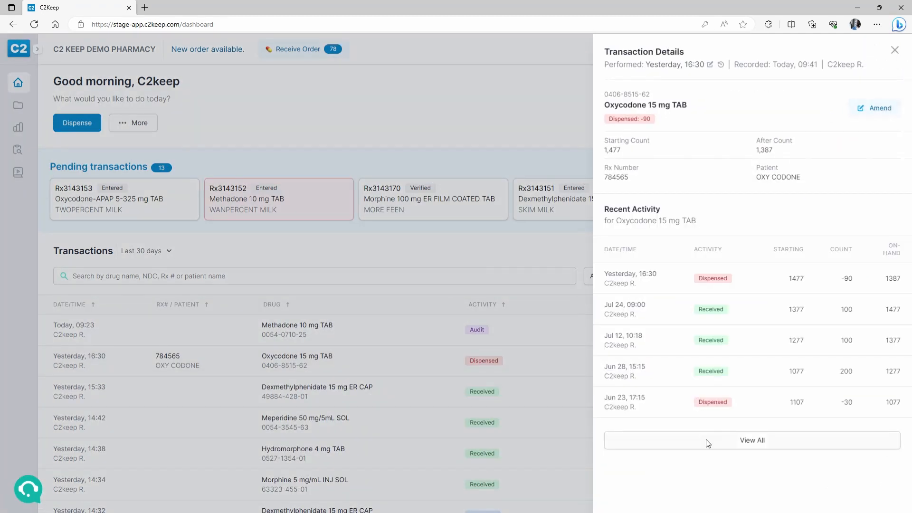
left_click(707, 440)
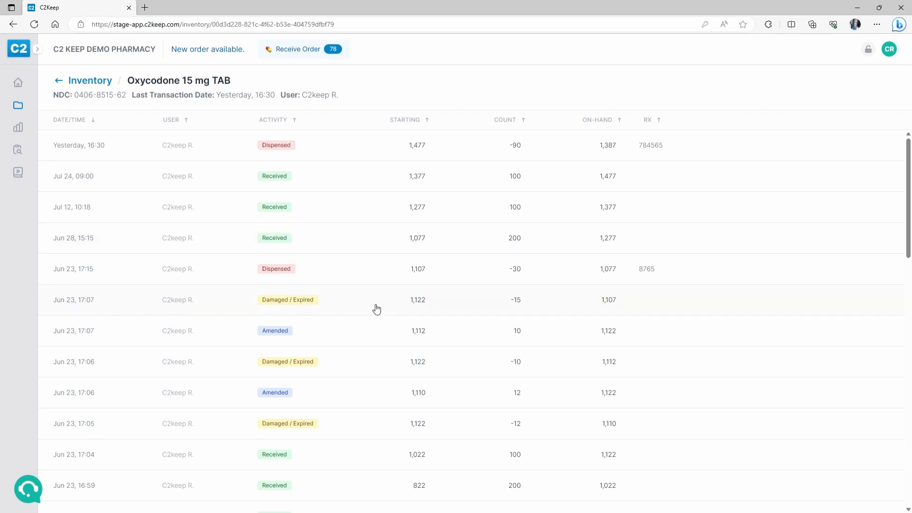
scroll(377, 310, "down", 10)
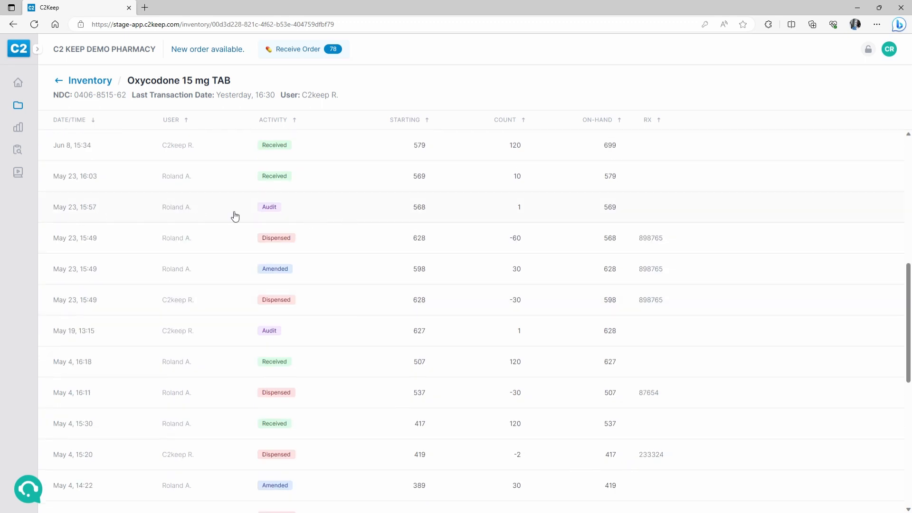
scroll(333, 213, "up", 1)
scroll(356, 289, "up", 8)
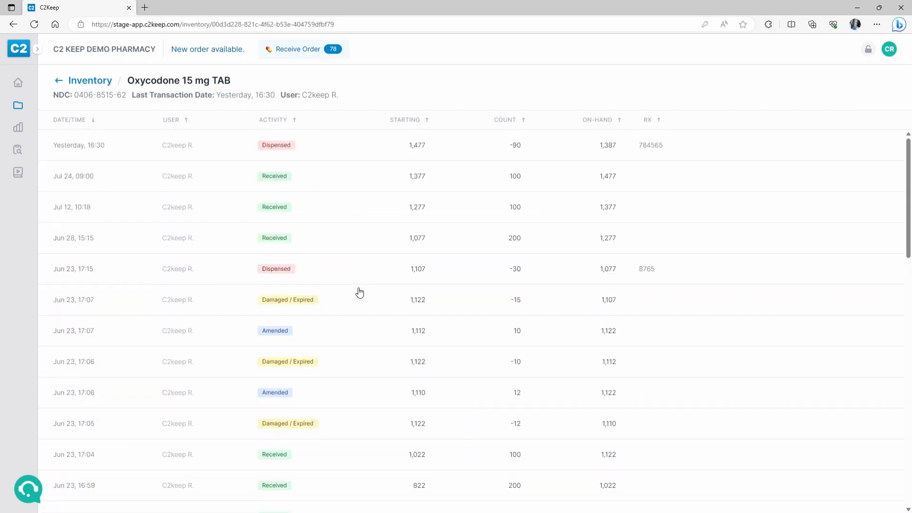
left_click(335, 199)
left_click(418, 244)
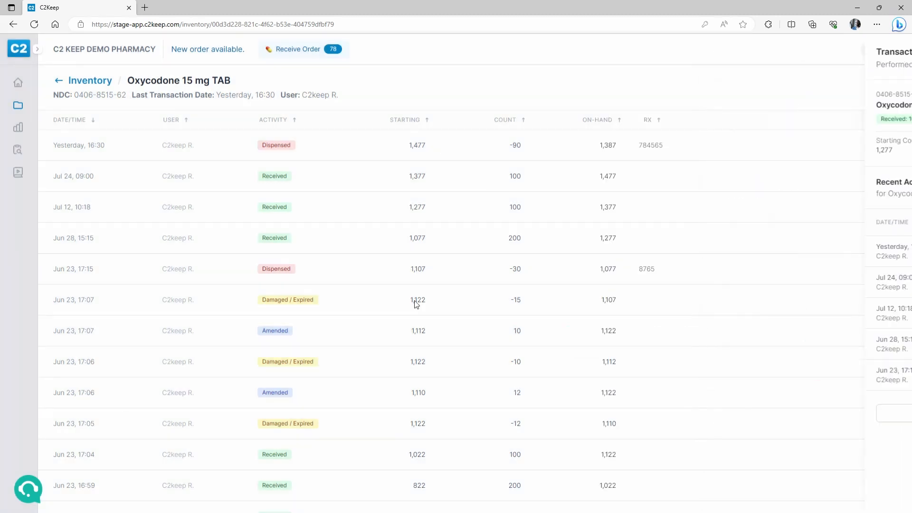
scroll(417, 244, "down", 10)
scroll(338, 233, "up", 3)
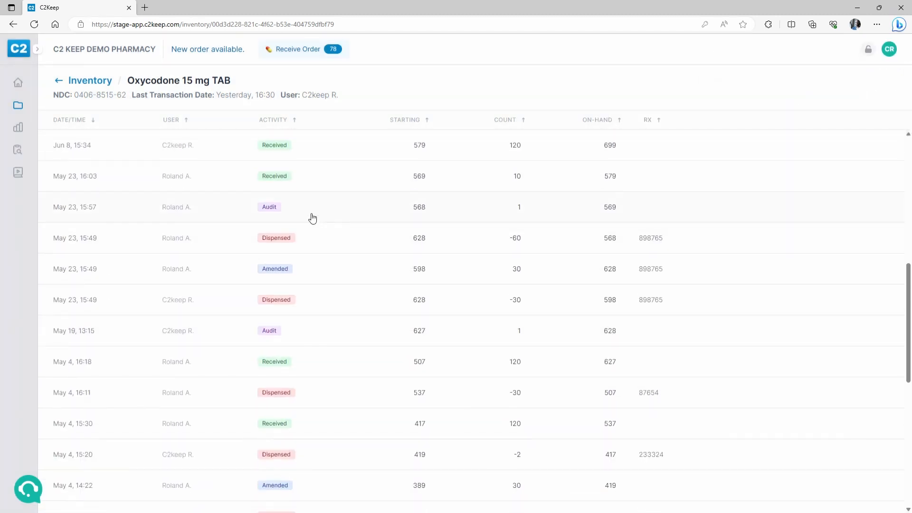
left_click(329, 244)
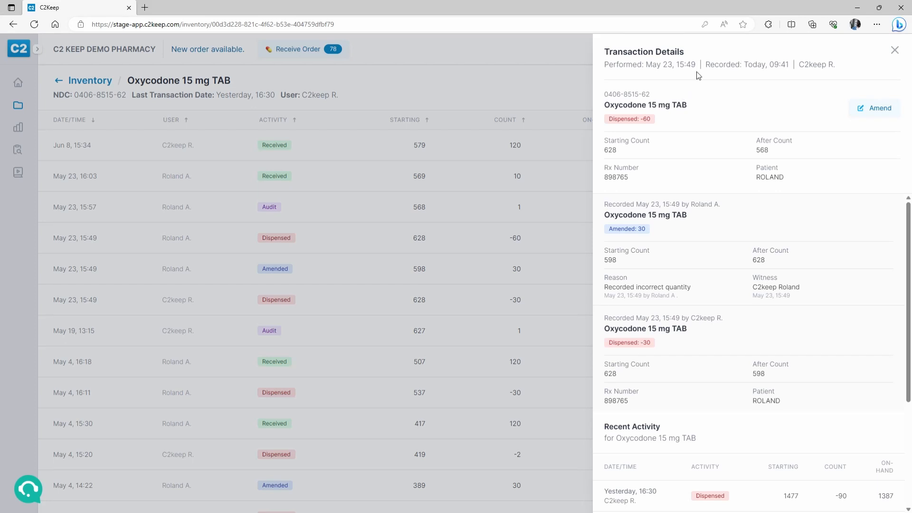
left_click(302, 233)
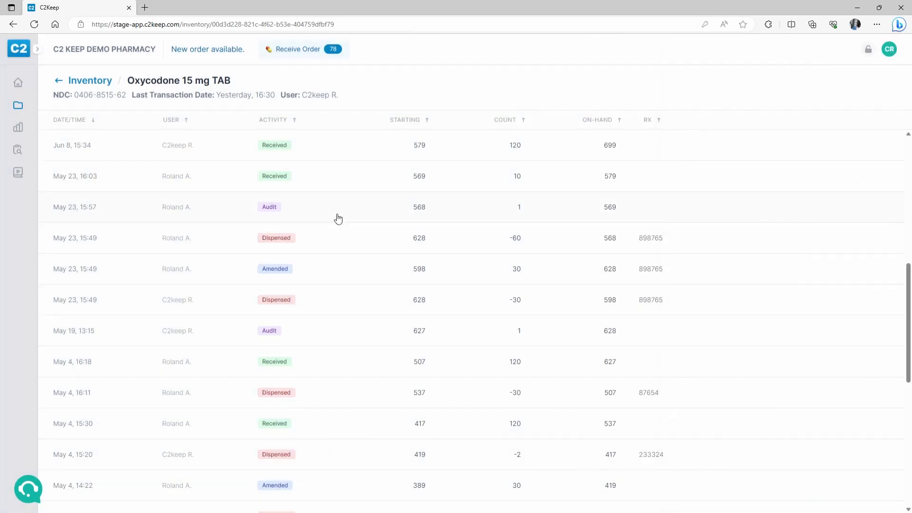
left_click(338, 218)
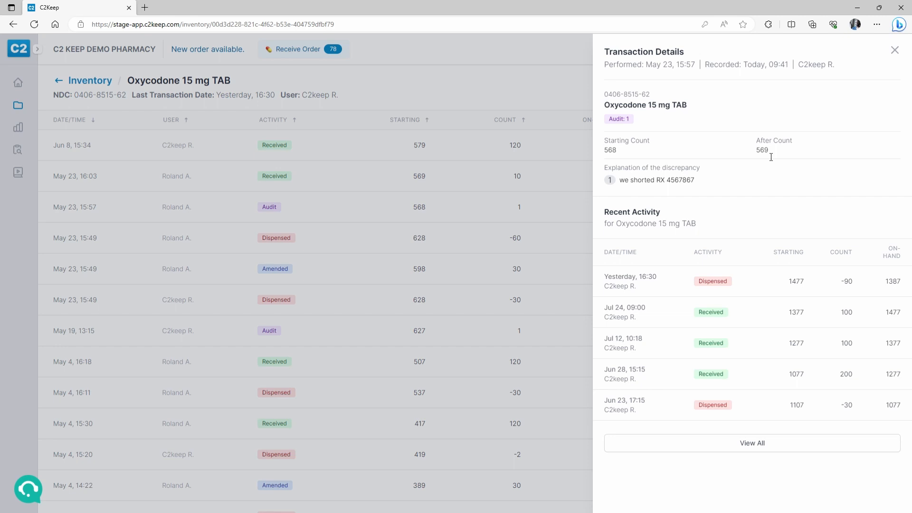
left_click(304, 242)
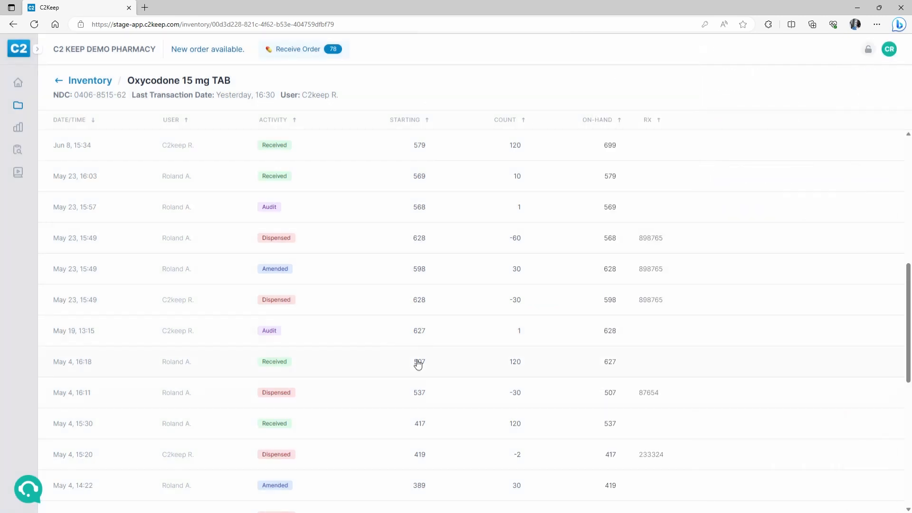
scroll(450, 380, "up", 10)
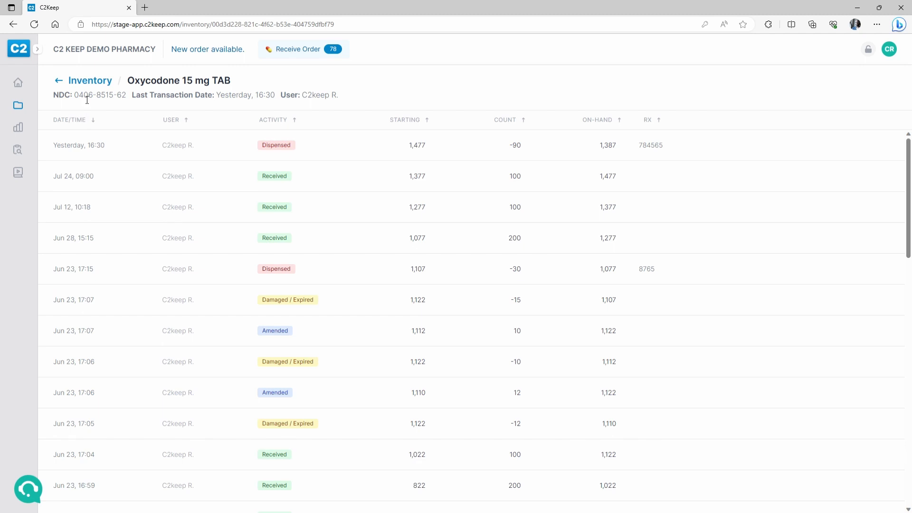
left_click_drag(97, 96, 114, 96)
scroll(335, 349, "down", 7)
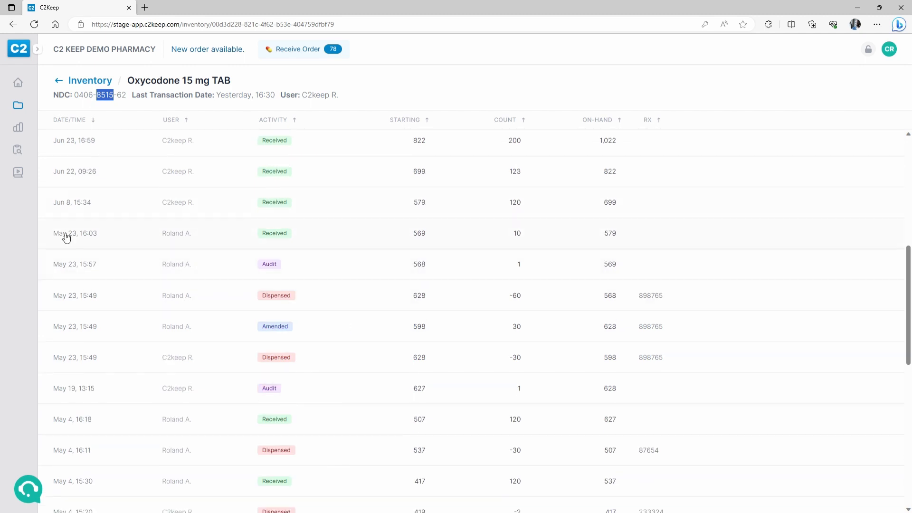
- Create a new Ad Hoc audit from the Audits page
left_click(25, 154)
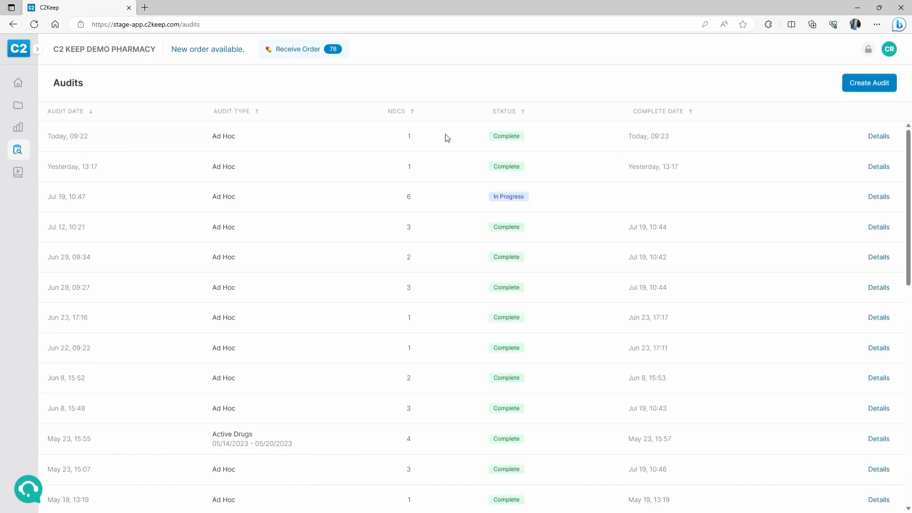
left_click(879, 90)
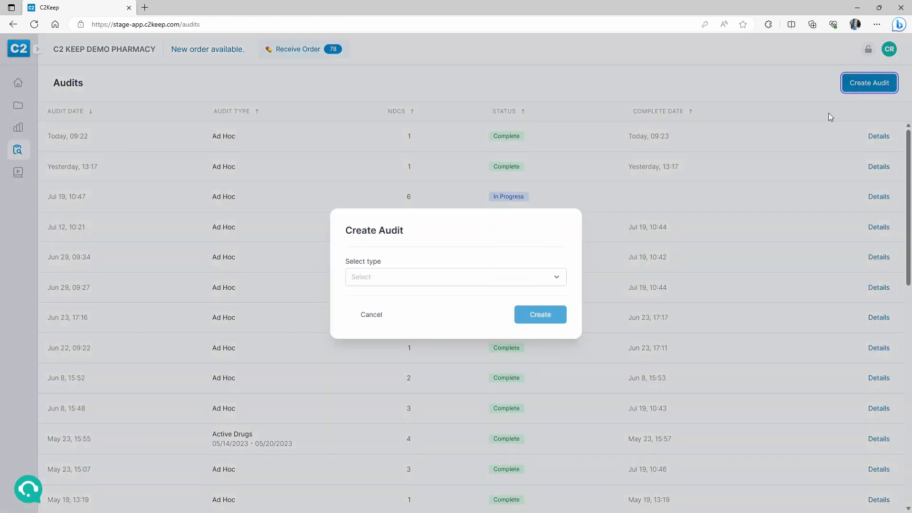
left_click(473, 280)
left_click(416, 303)
left_click(550, 315)
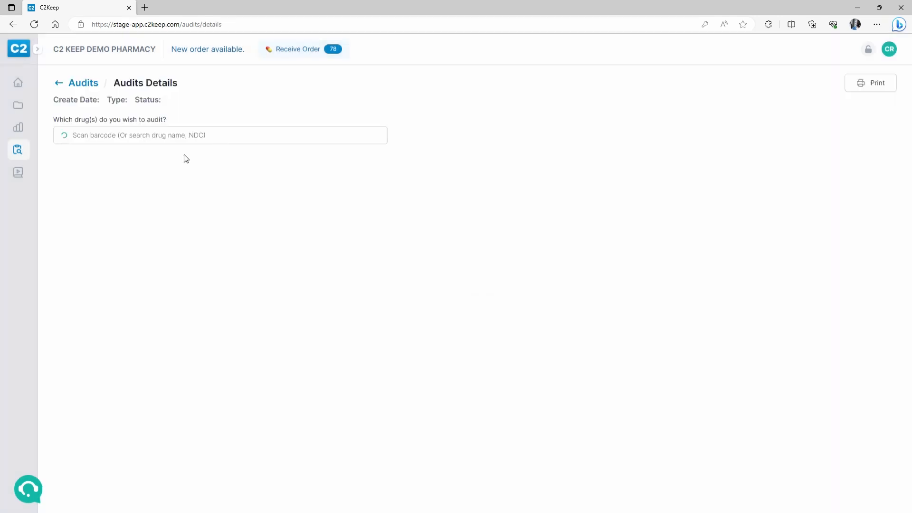
- Add Oxycodone 15 mg TAB (search 8515) to the audit with an actual count of 1300
type("8515")
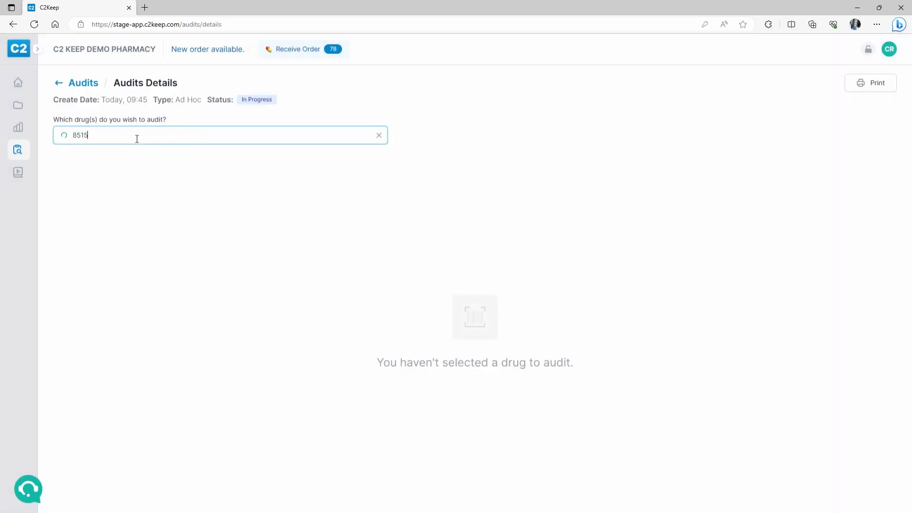
left_click(190, 160)
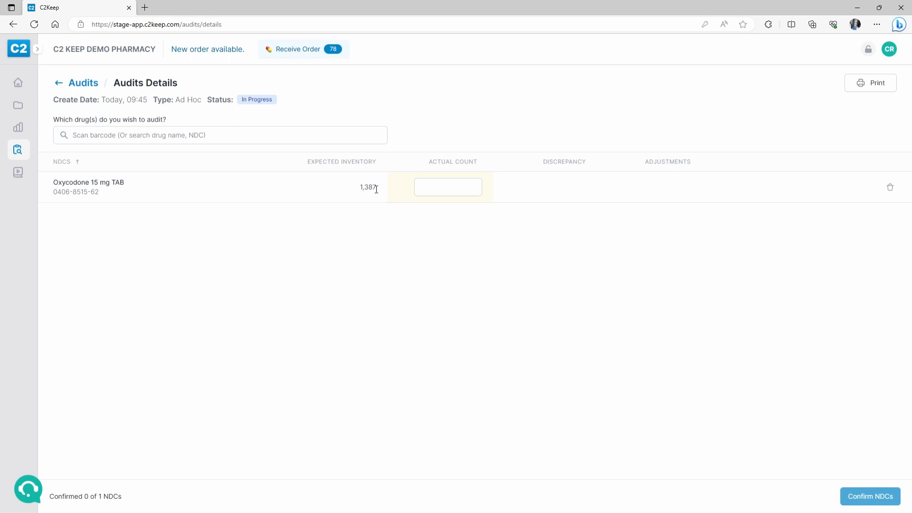
left_click(437, 192)
type("1300")
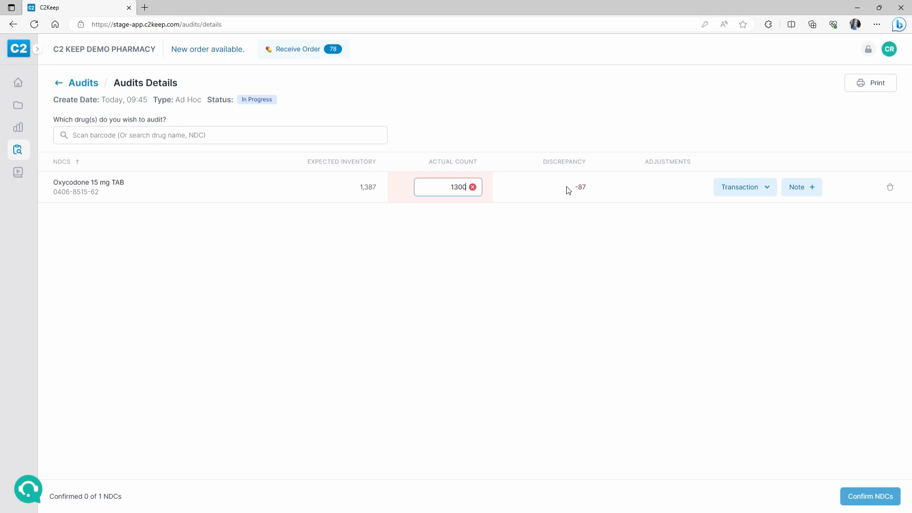
left_click(727, 196)
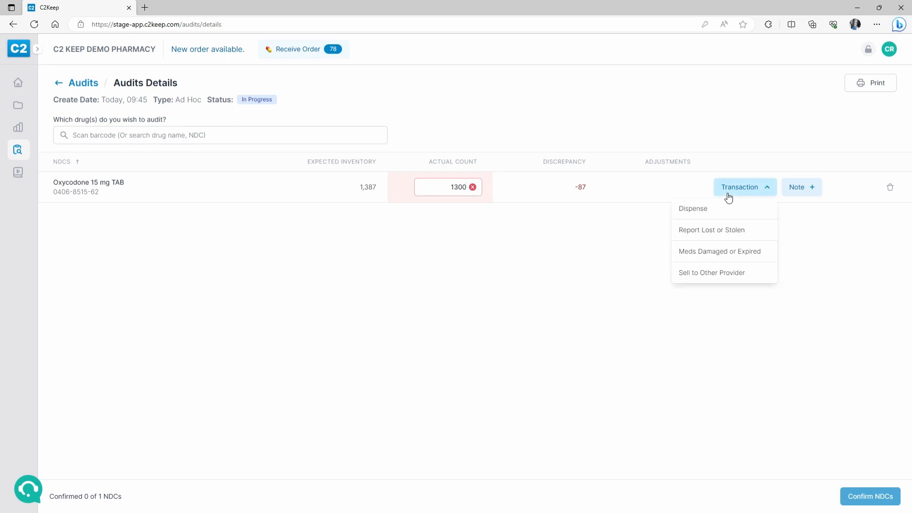
- Draft a damaged/expired entry of 30 pills, described 'fOUND 30 EXPIRED PILLS', dated May 22
left_click(707, 251)
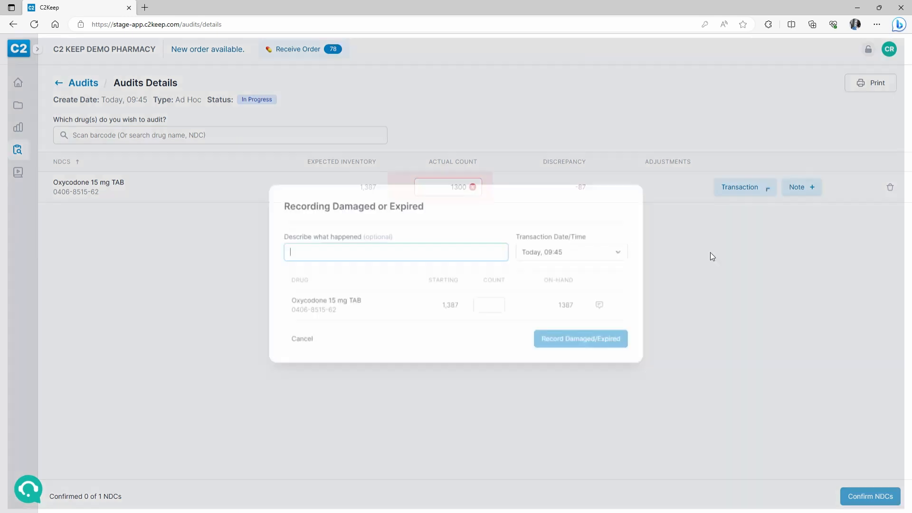
type("fOUND ")
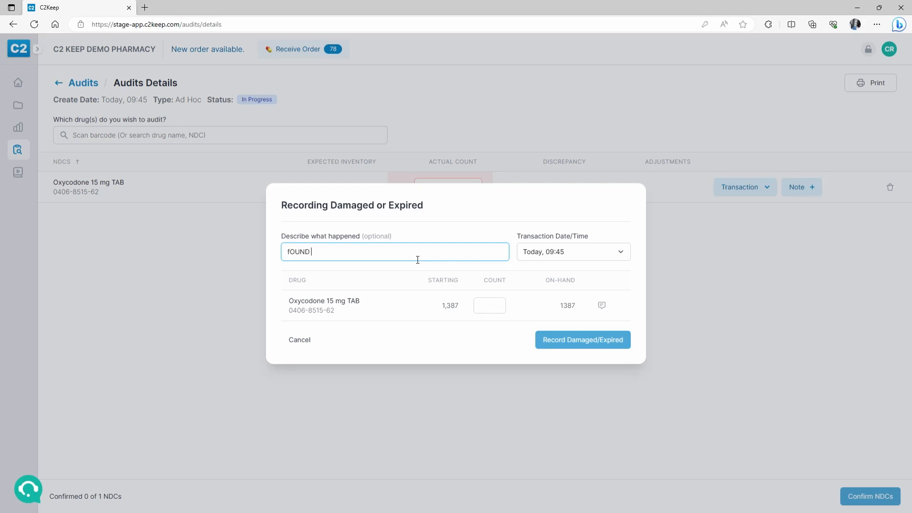
type("30 EXPIRED PILLS")
key("Tab")
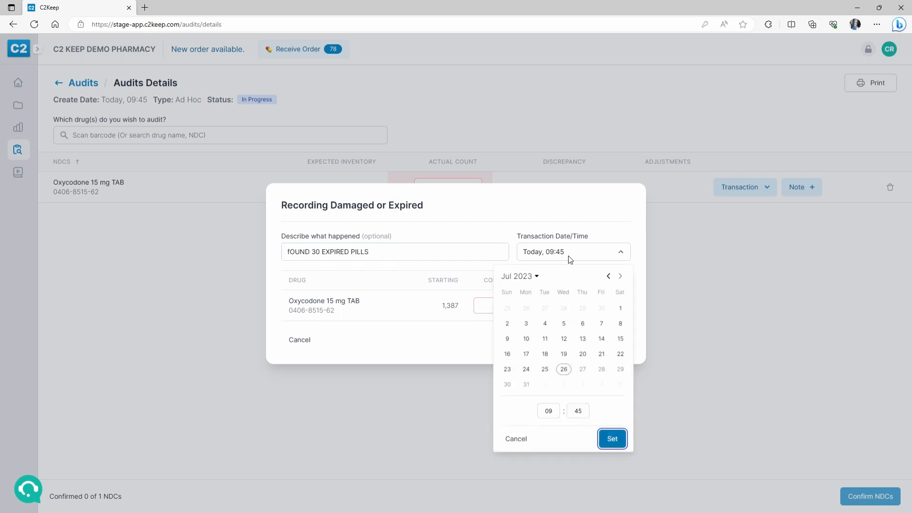
left_click(608, 276)
left_click(609, 276)
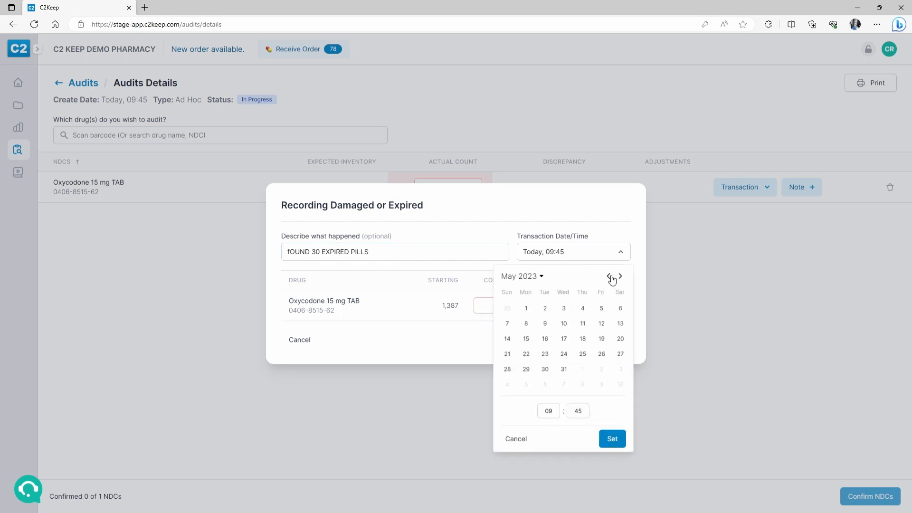
left_click(526, 354)
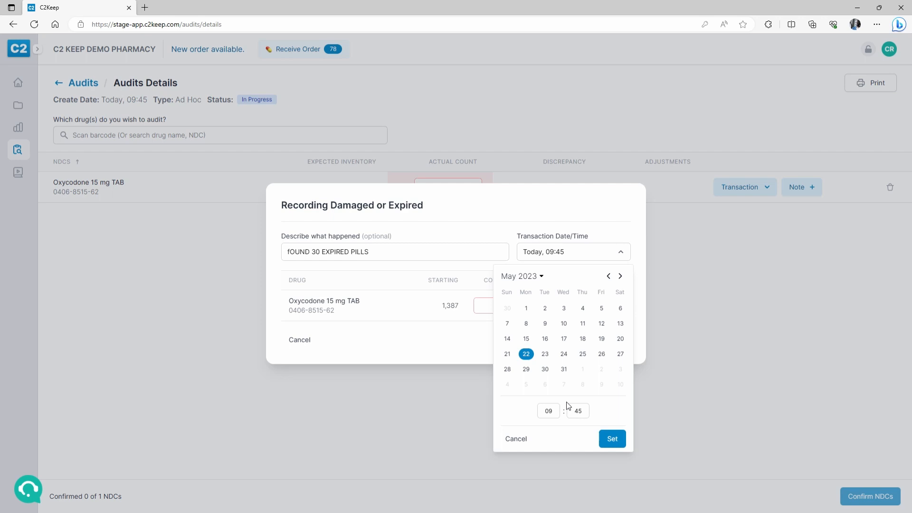
left_click(612, 439)
left_click(494, 307)
type("30")
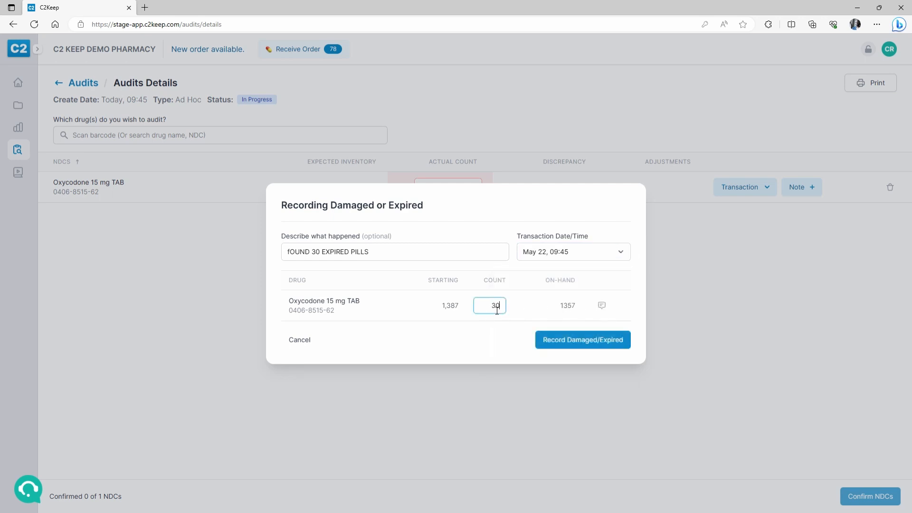
left_click(582, 347)
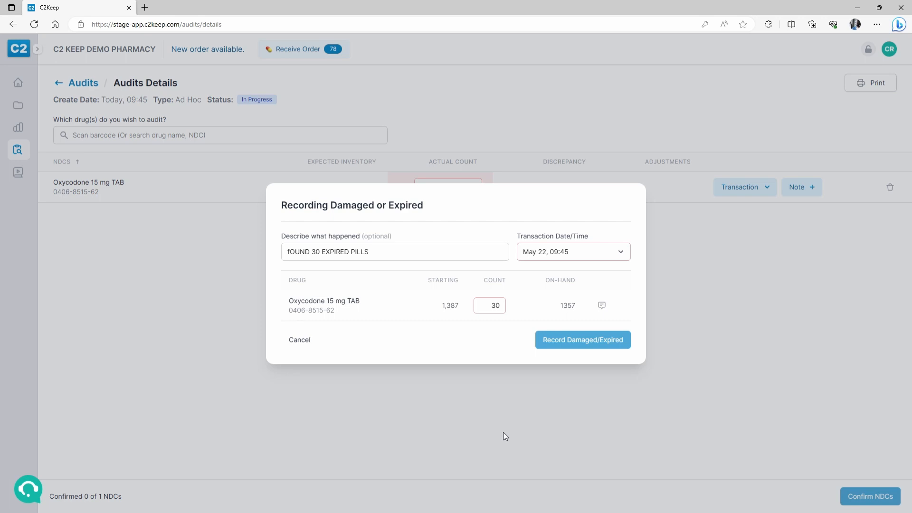
- Correct the description to 'FOUND 30 EXPIRED PILLS', then cancel the entry
left_click(293, 254)
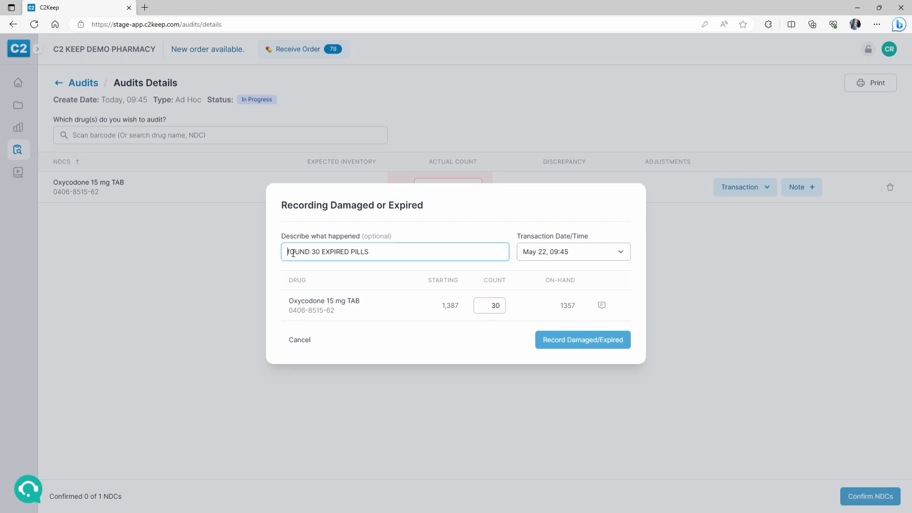
key("BackSpace")
type("F")
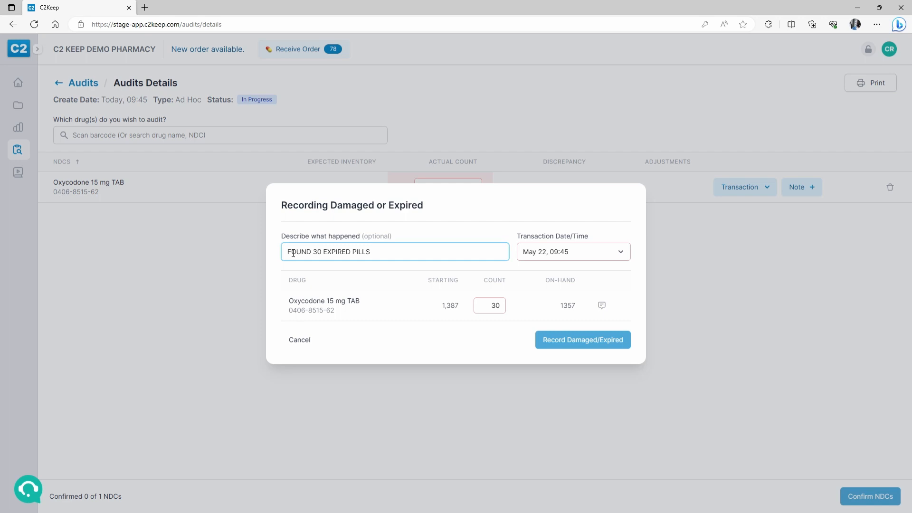
left_click(567, 255)
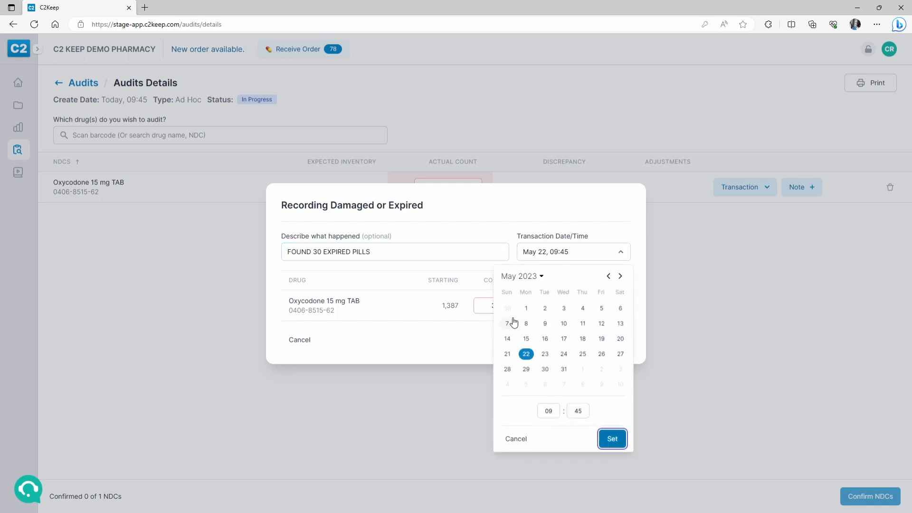
left_click(524, 446)
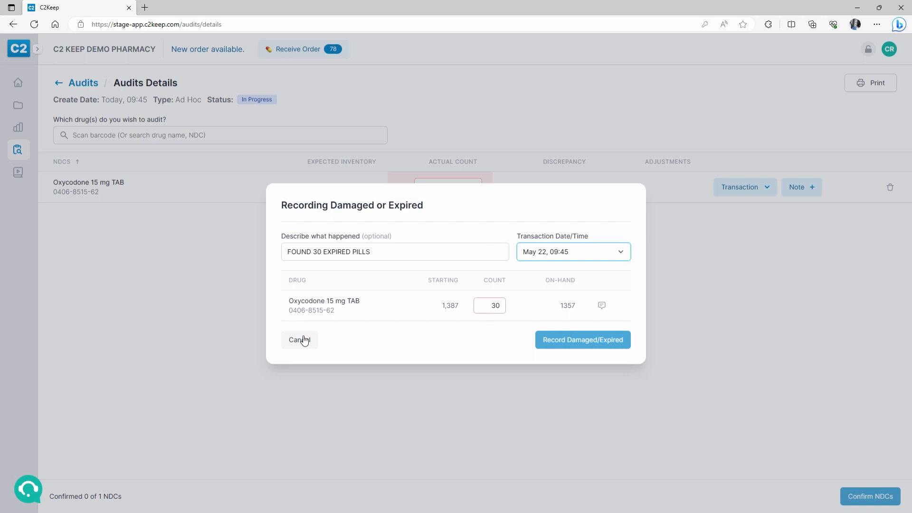
left_click(304, 340)
- Change the Oxycodone actual count from 1300 to 1385
left_click_drag(444, 193, 470, 193)
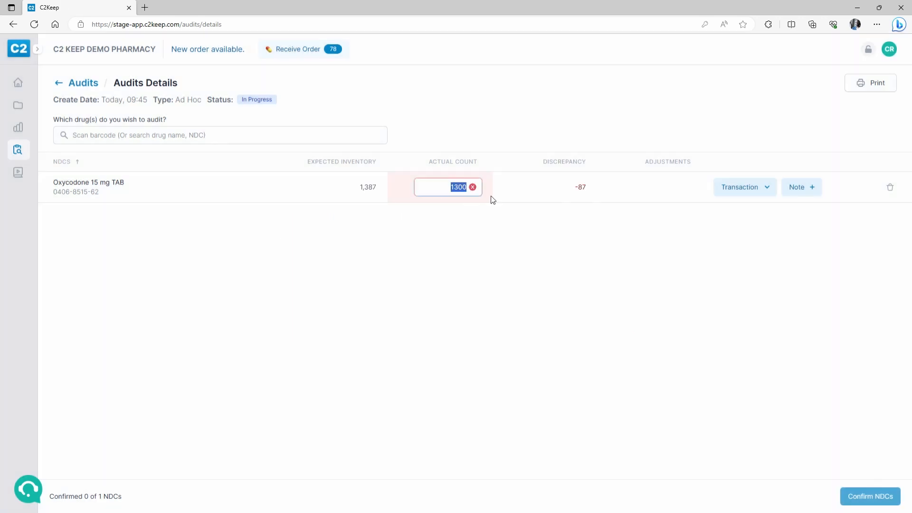
key("BackSpace")
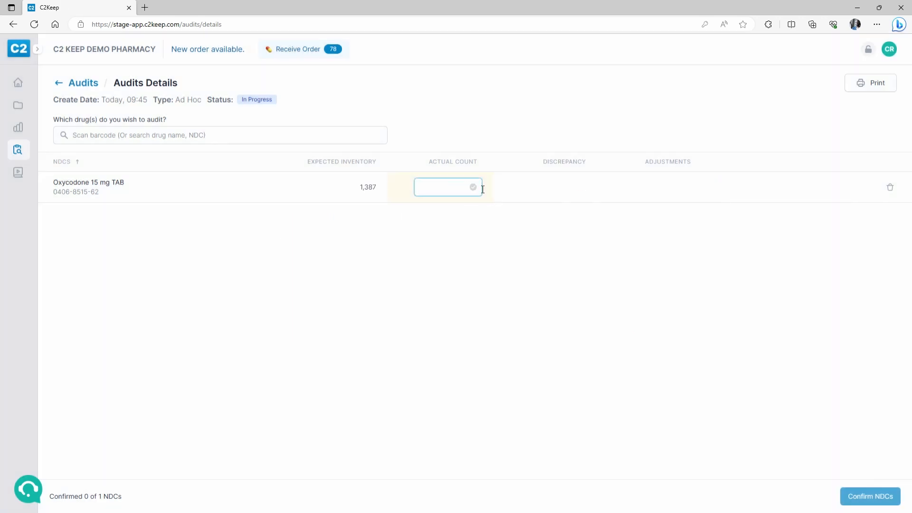
type("13")
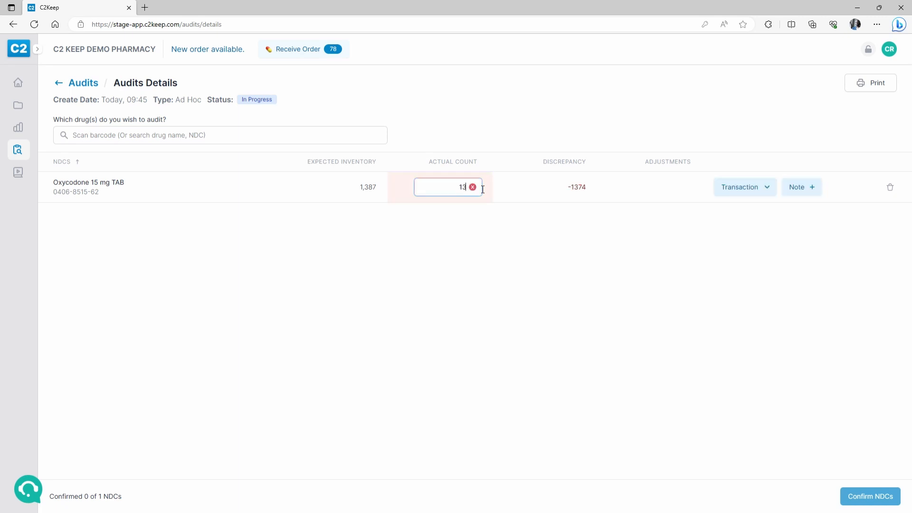
type("85")
- Record 1 damaged pill described 'FOUND 1 BROKEN PILL', dated Jul 12
left_click(756, 193)
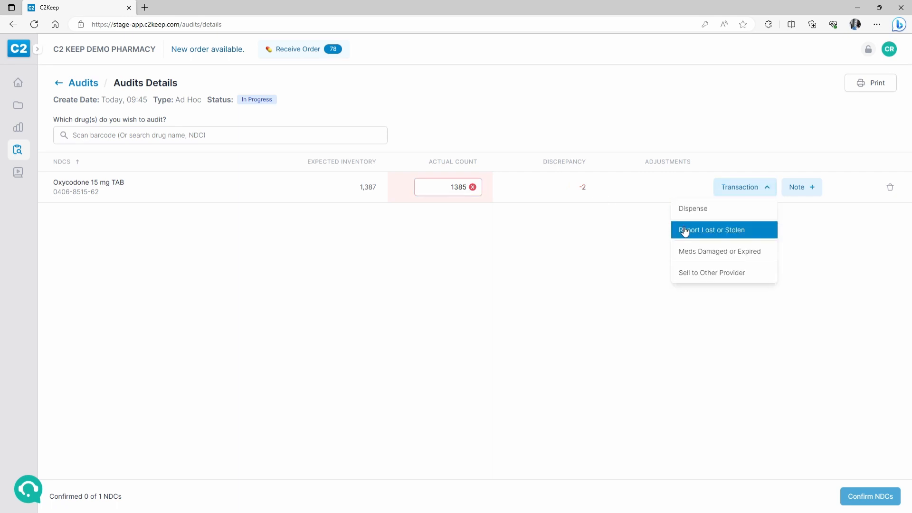
left_click(706, 251)
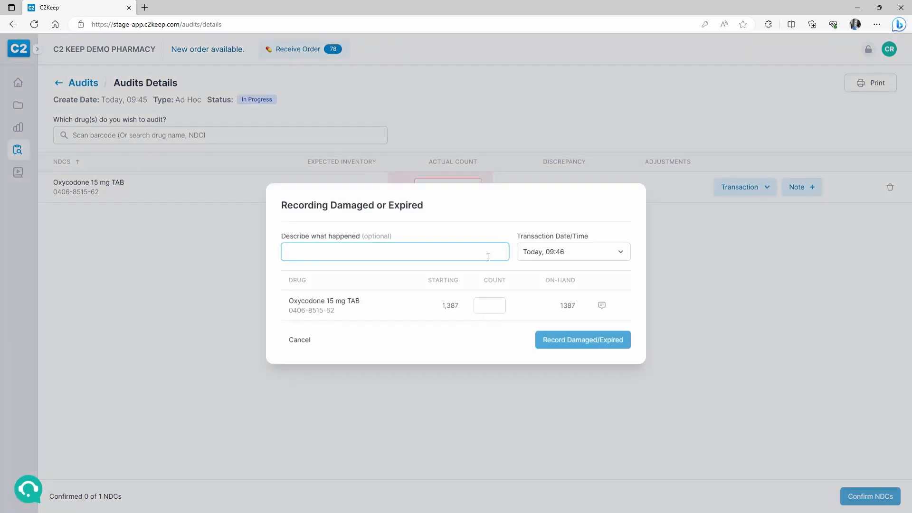
type("FOUND 1 BROKEN PILL")
left_click(628, 252)
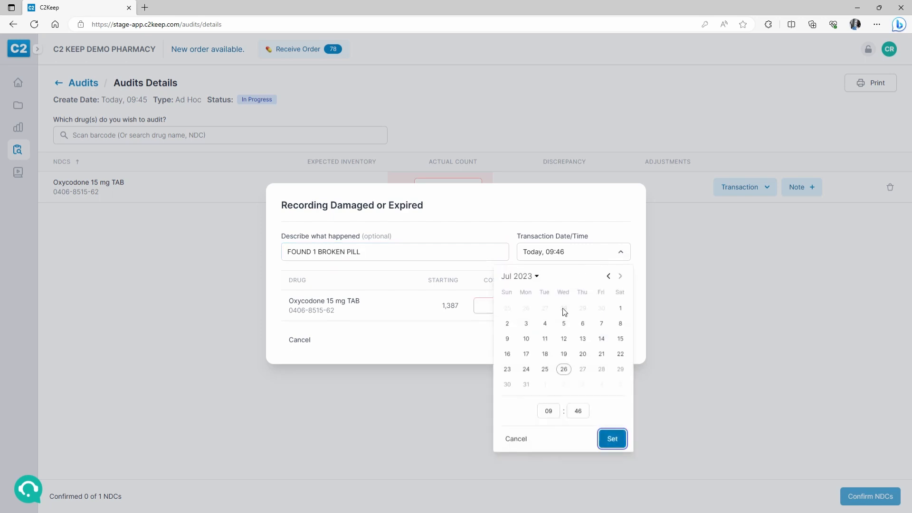
left_click(564, 340)
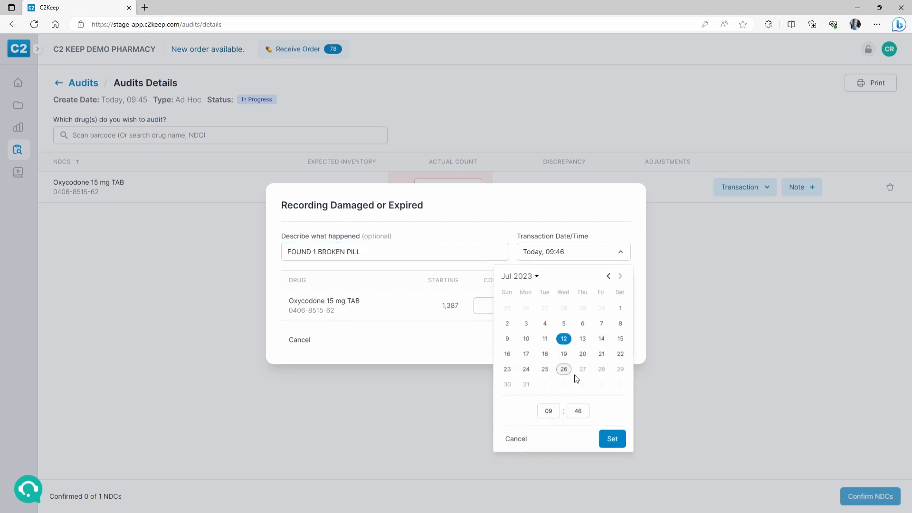
left_click(612, 438)
left_click(483, 308)
type("1")
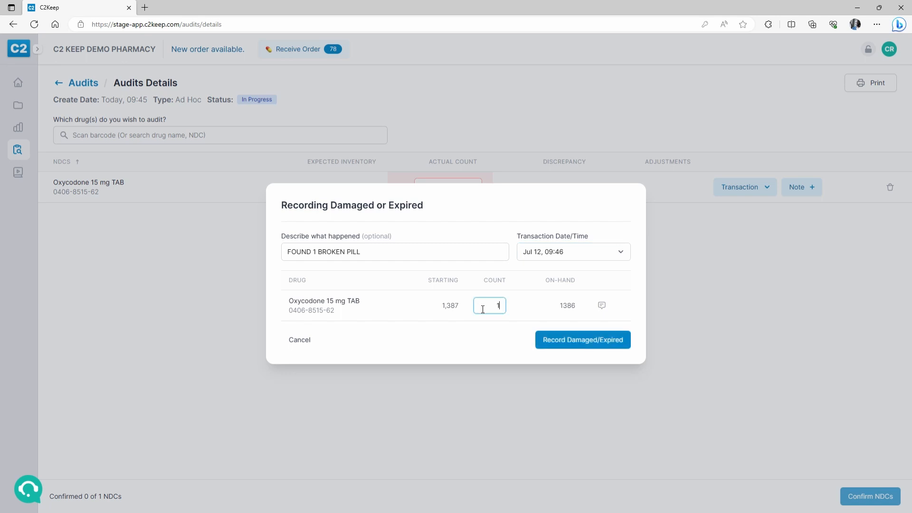
left_click(577, 345)
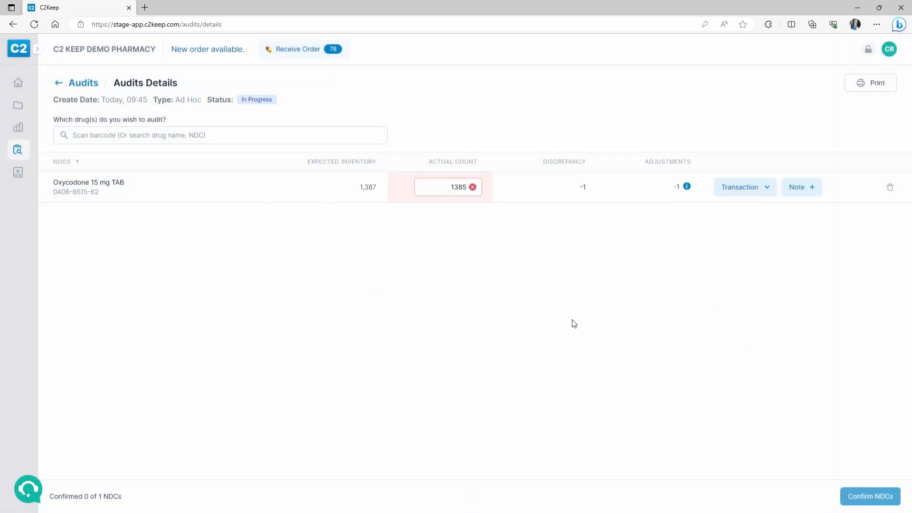
- Add a 1-pill discrepancy note reading 'STILL NEED TO INVESTIGATE'
left_click(798, 189)
type("1")
key("Tab")
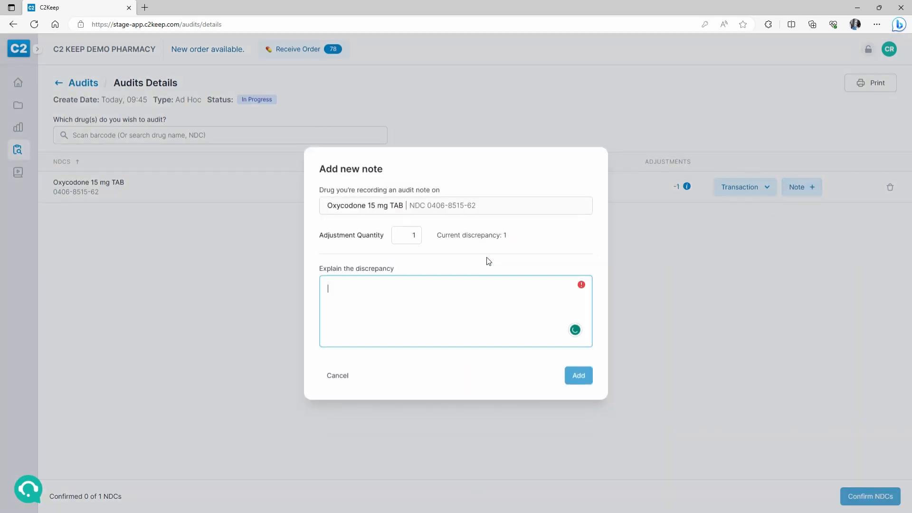
type("STILL NE")
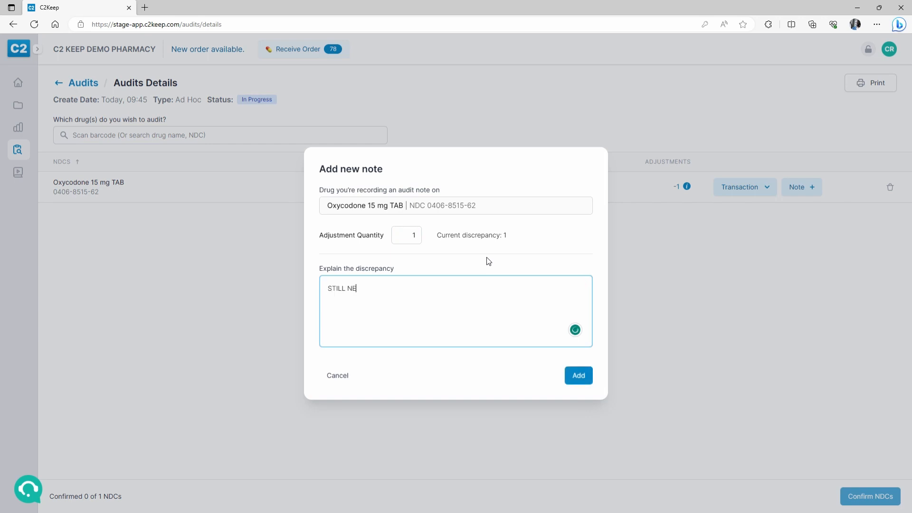
type("ED TO INVESTIGATE")
left_click(585, 380)
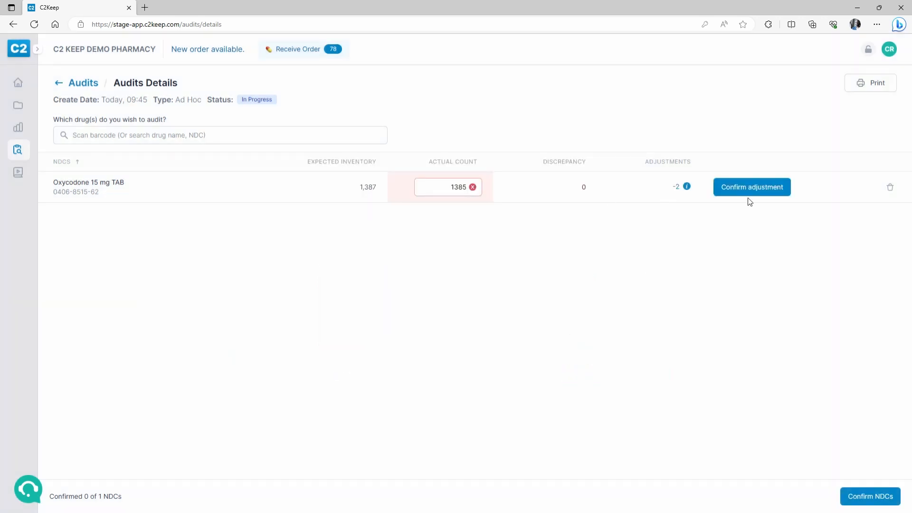
- Confirm the Oxycodone count and complete the audit, entering the PIN each time
left_click(855, 493)
type("1234")
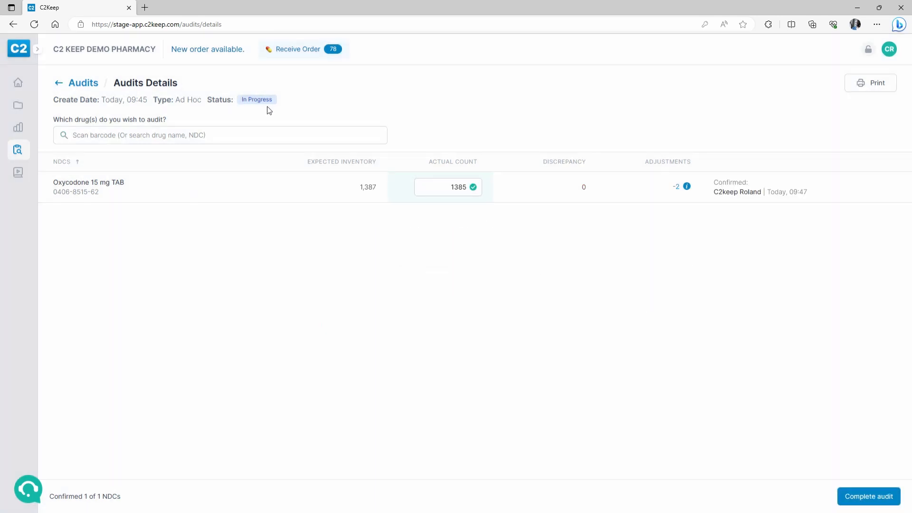
left_click(853, 498)
type("1234")
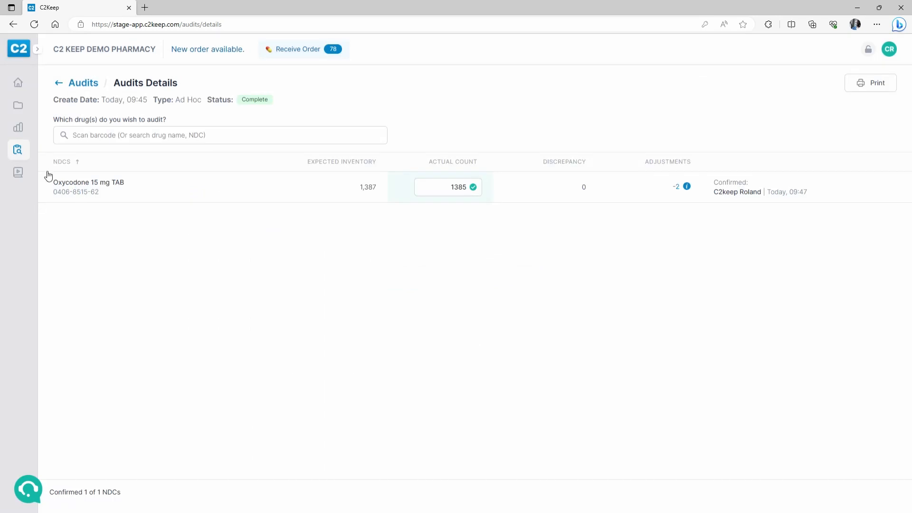
- Show the Oxycodone 15 mg TAB history and today's 09:47 audit adjustment details (-1)
mouse_move(26, 113)
left_click(56, 112)
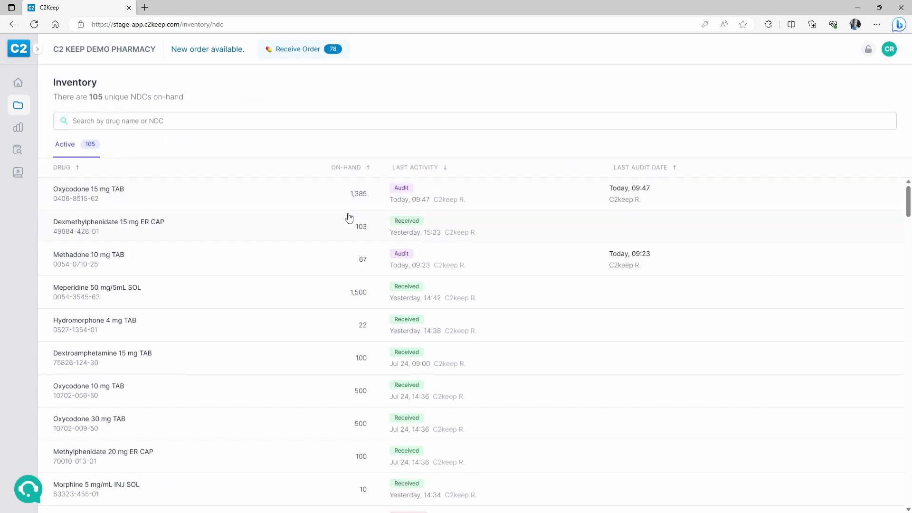
left_click(640, 191)
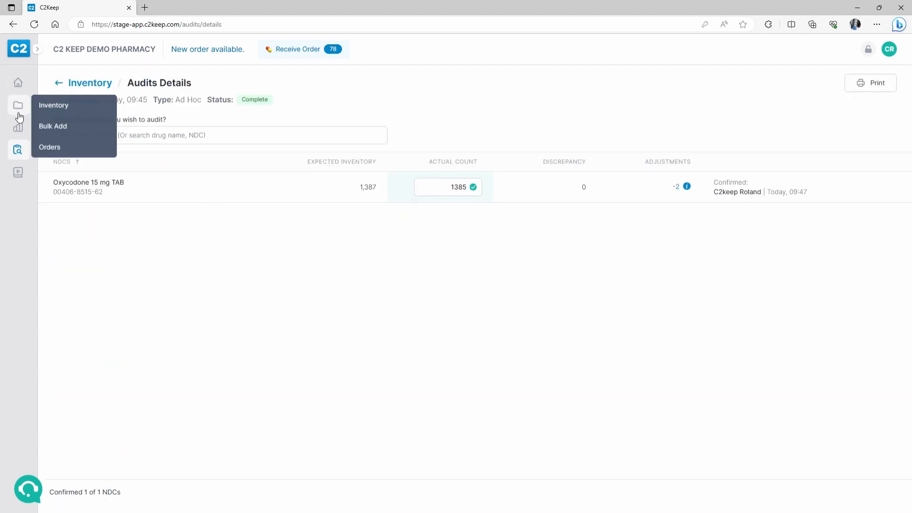
mouse_move(19, 123)
left_click(50, 106)
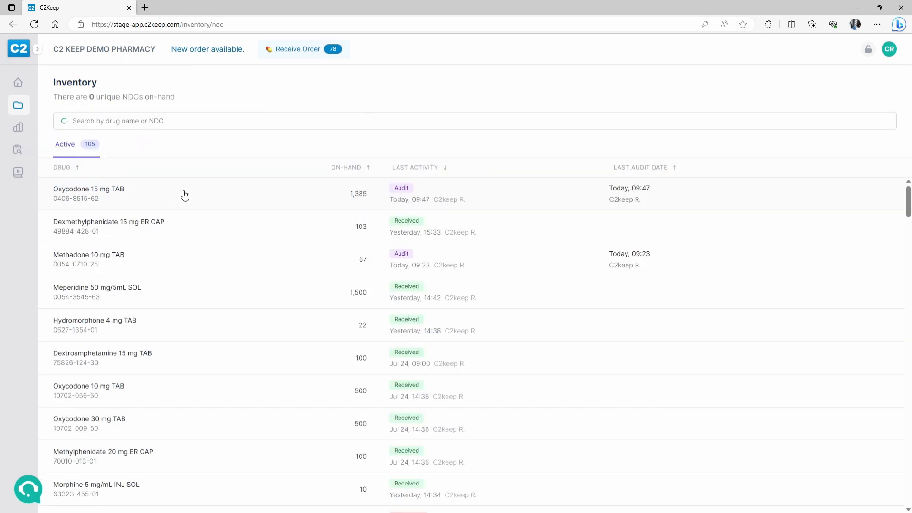
left_click(240, 208)
left_click(363, 151)
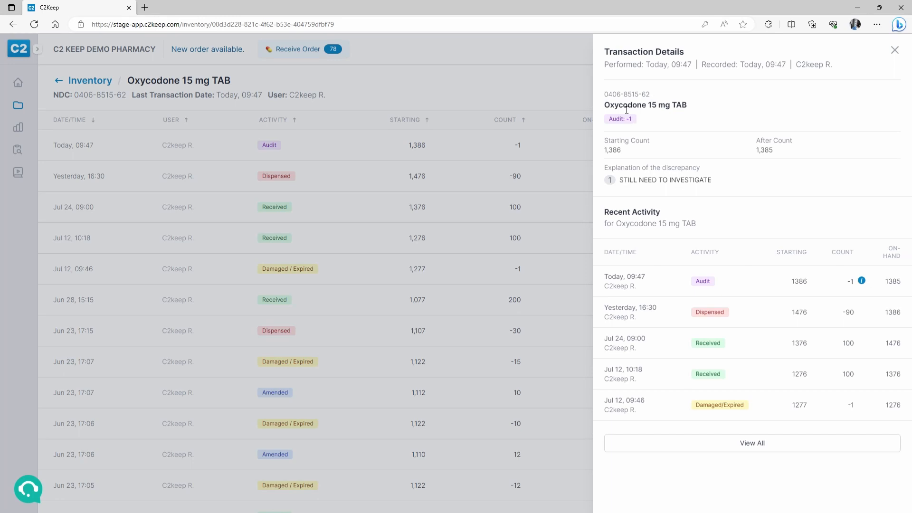
- Review details of yesterday's Oxycodone dispense and the Jul 24 and Jul 12 receipts
left_click(387, 186)
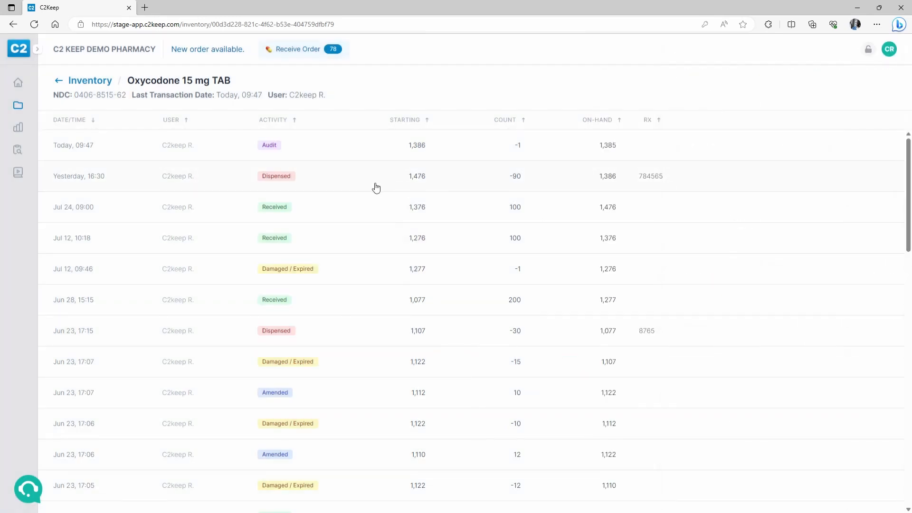
left_click(375, 186)
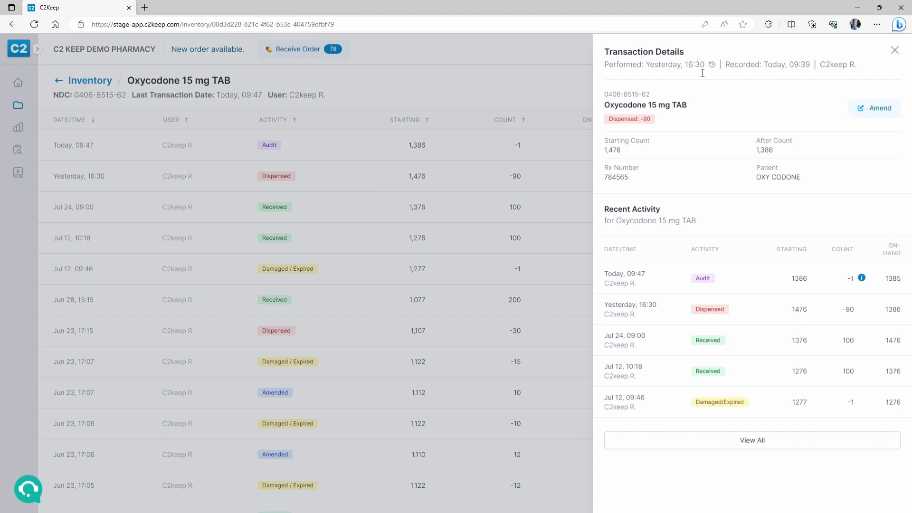
left_click(310, 164)
left_click(310, 211)
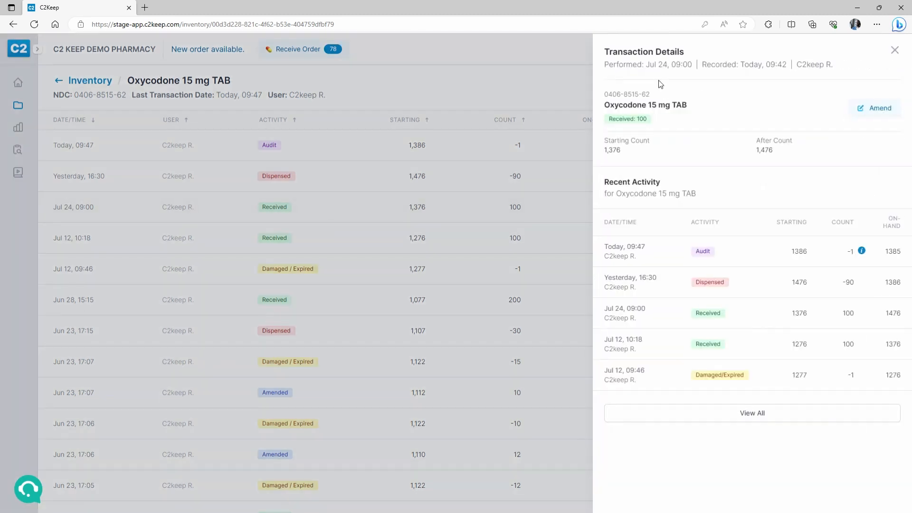
left_click(495, 131)
left_click(326, 233)
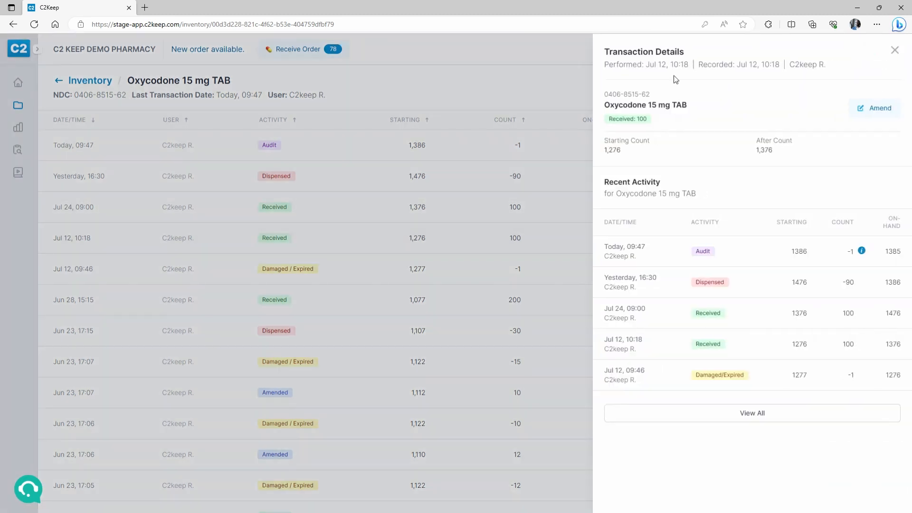
left_click(342, 264)
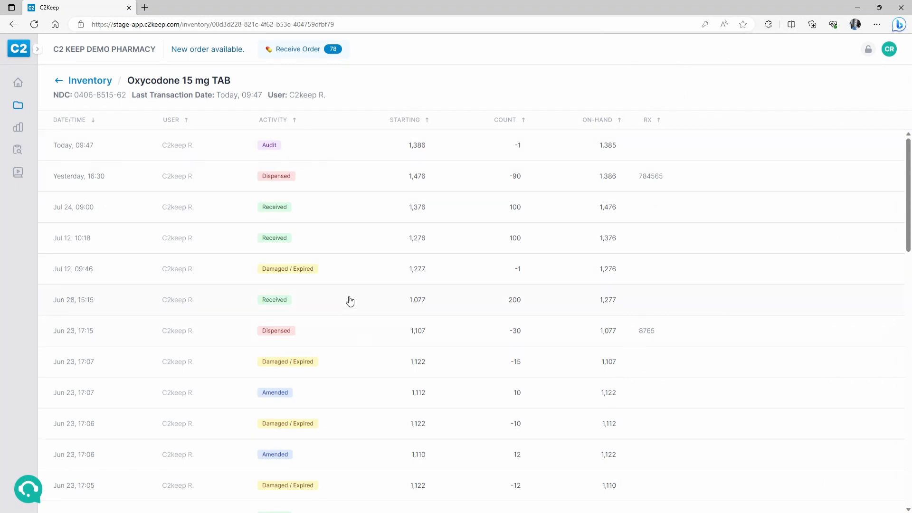
- Inspect the Jul 12, 09:46 'FOUND 1 BROKEN PILL' damaged record, then go to Custom Report
left_click(359, 275)
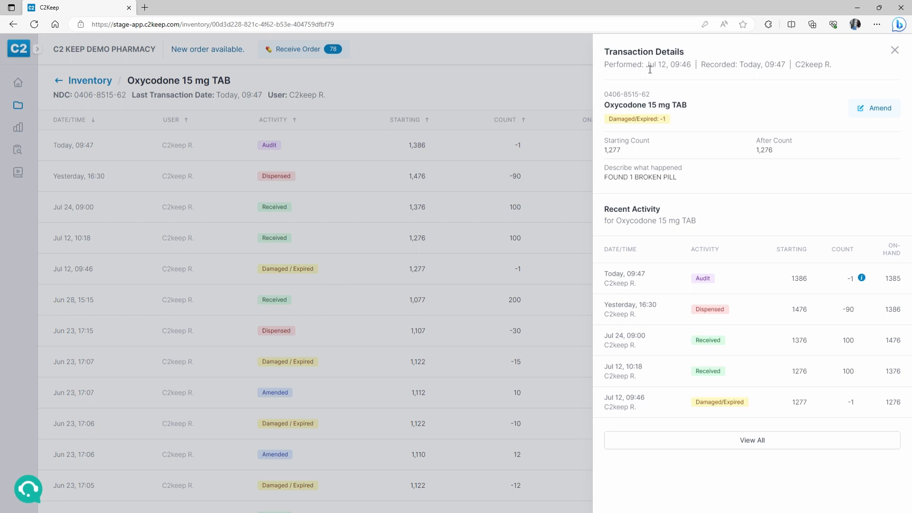
left_click_drag(647, 68, 786, 73)
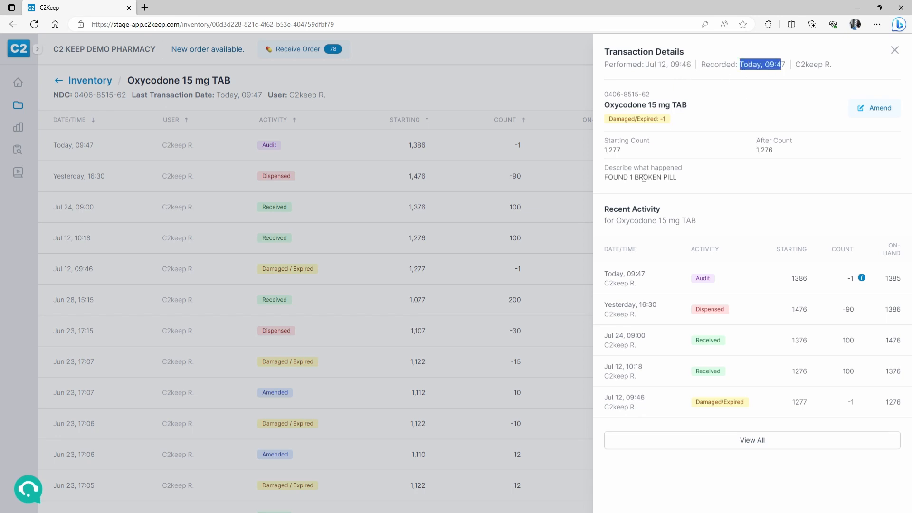
left_click_drag(607, 180, 684, 188)
left_click(725, 198)
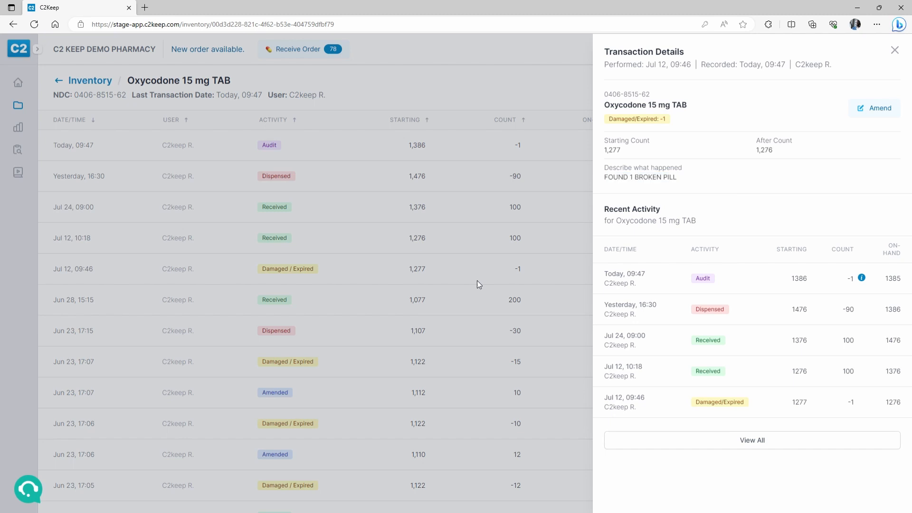
left_click(339, 273)
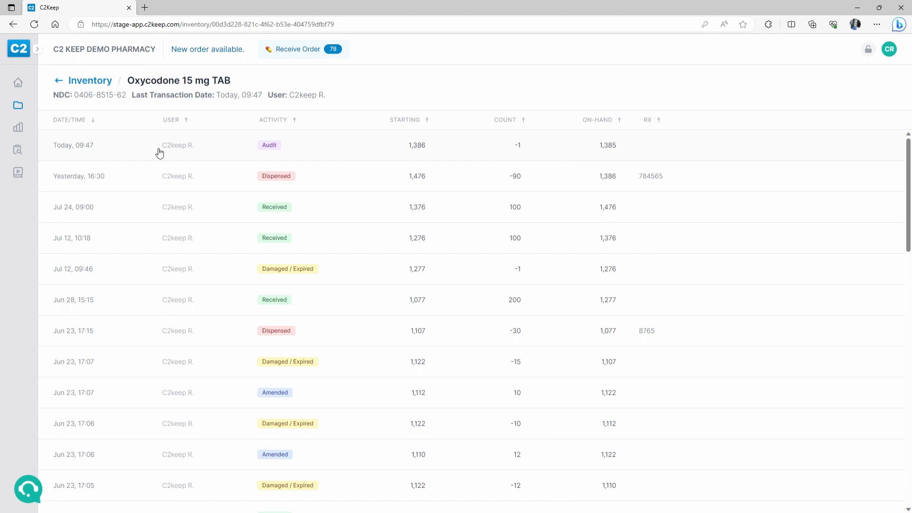
mouse_move(18, 128)
left_click(69, 136)
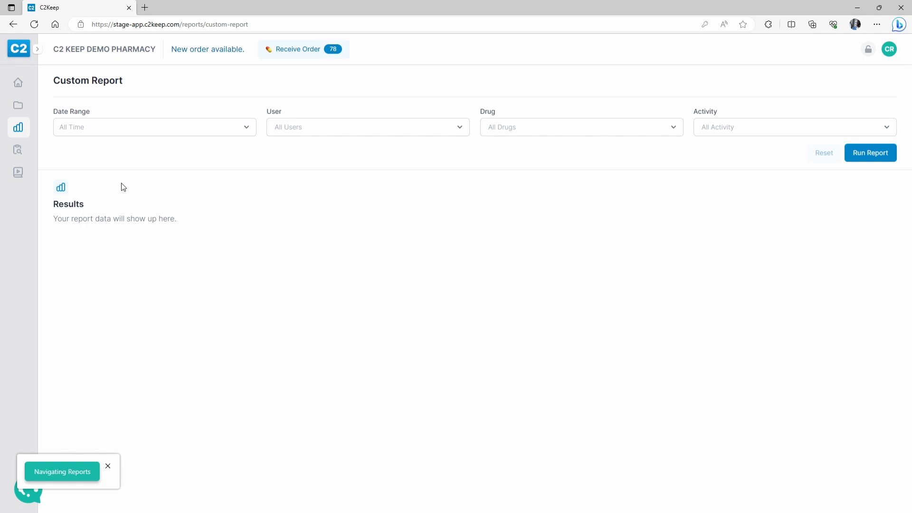
- View the Inventory Totals report and the audit type options without creating an audit
mouse_move(18, 127)
left_click(70, 167)
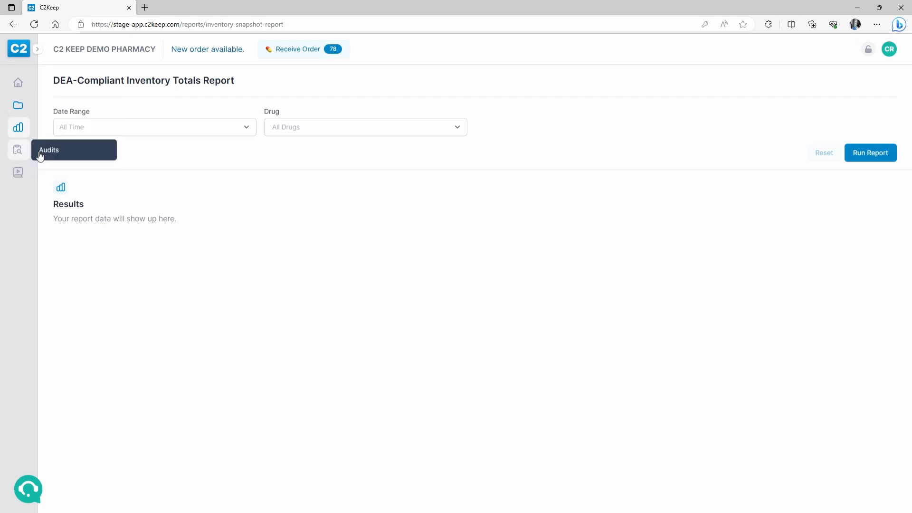
left_click(39, 154)
left_click(869, 84)
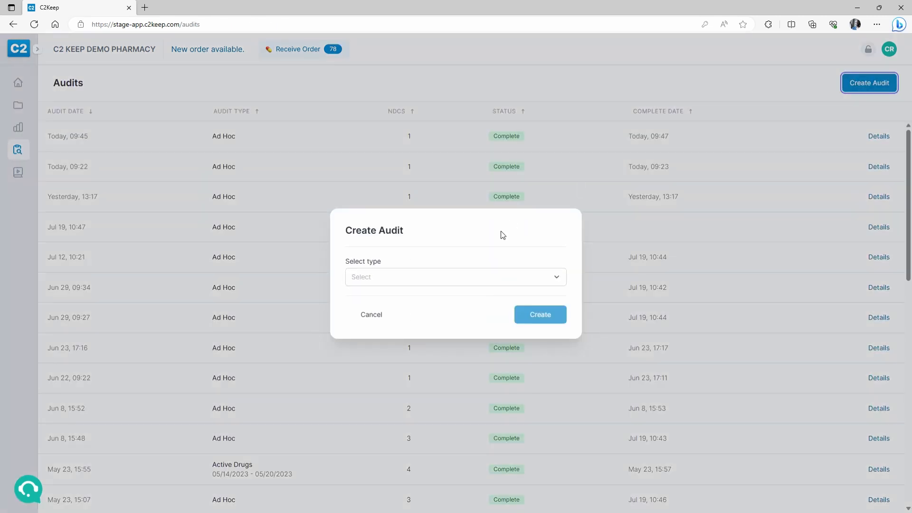
left_click(473, 276)
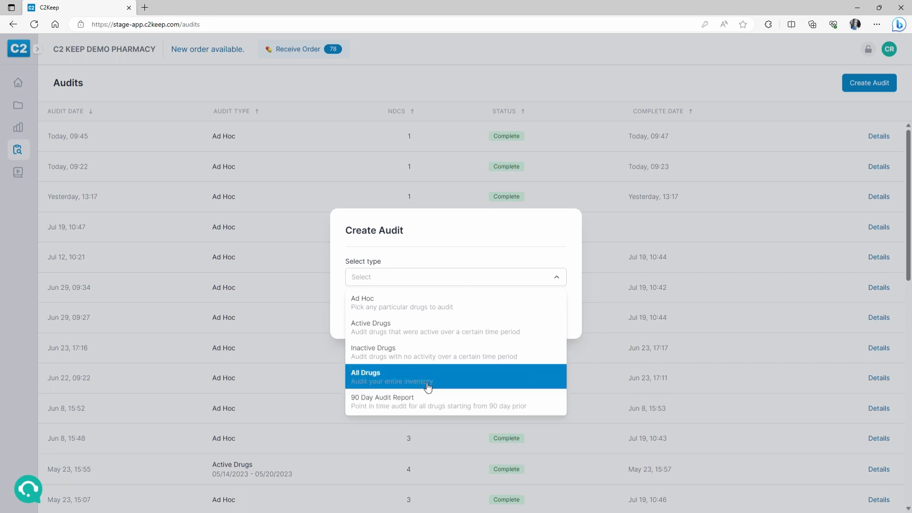
left_click(154, 109)
mouse_move(22, 113)
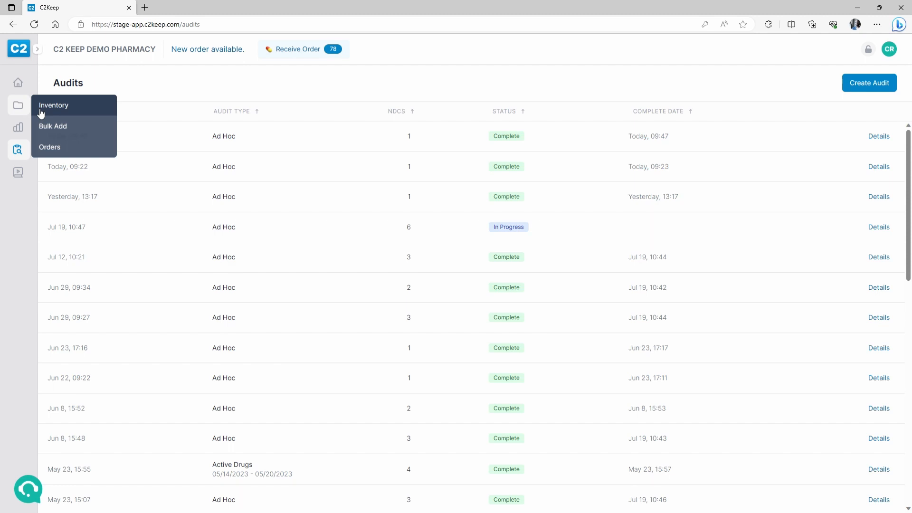
left_click(18, 85)
- Preview receiving PO 1413 without changes, then filter Orders to Not Received
left_click(294, 58)
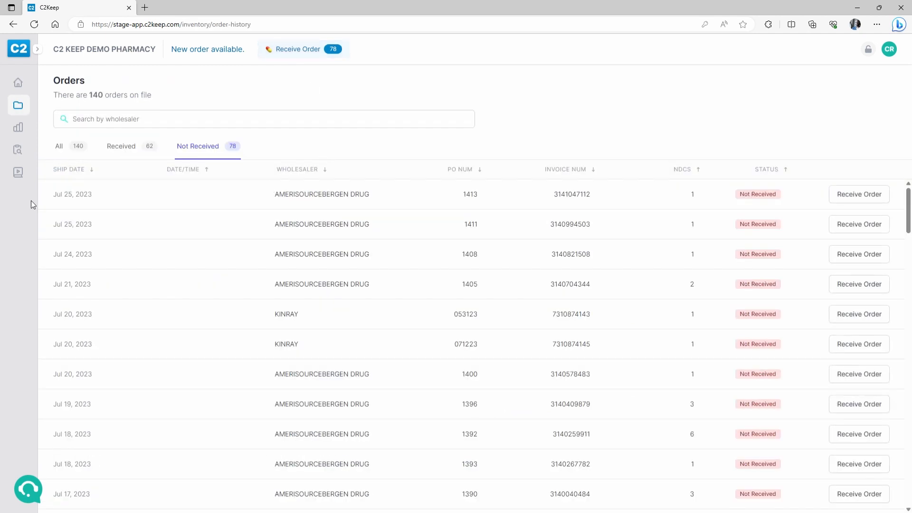
left_click_drag(46, 196, 398, 199)
left_click(861, 199)
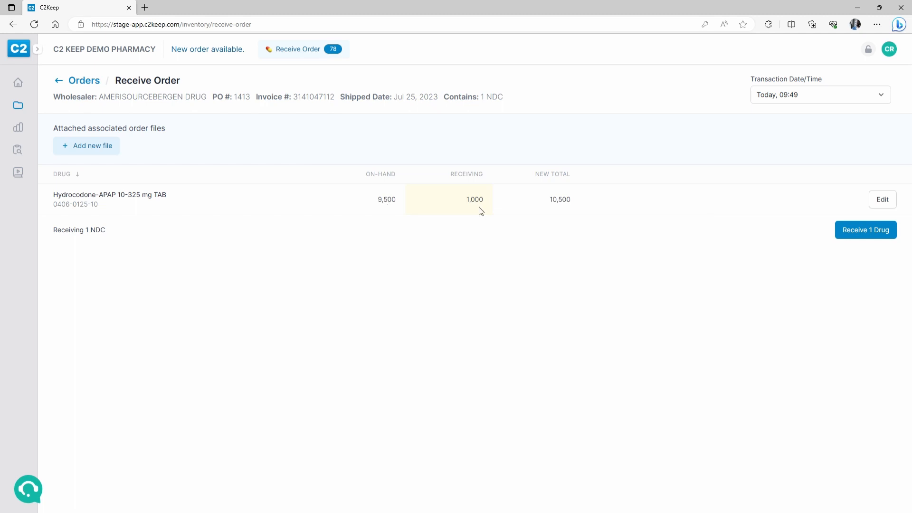
left_click(776, 98)
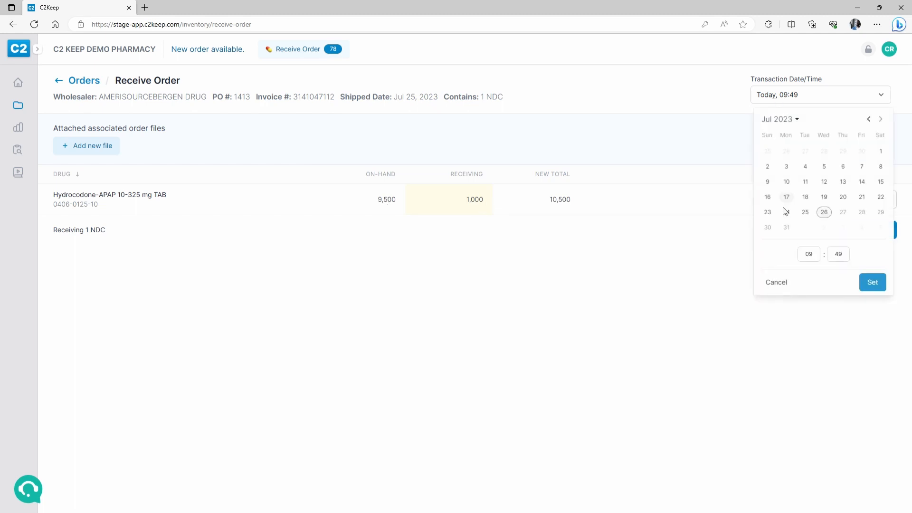
left_click(777, 282)
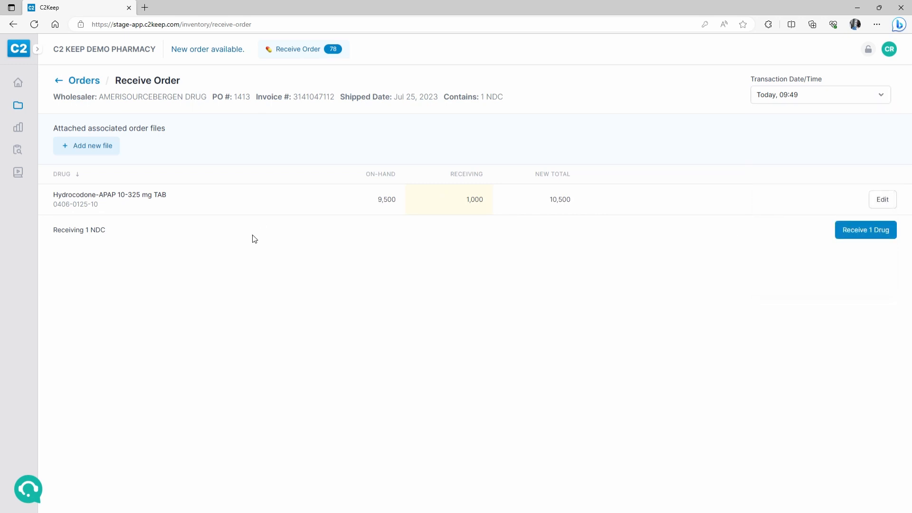
left_click(66, 85)
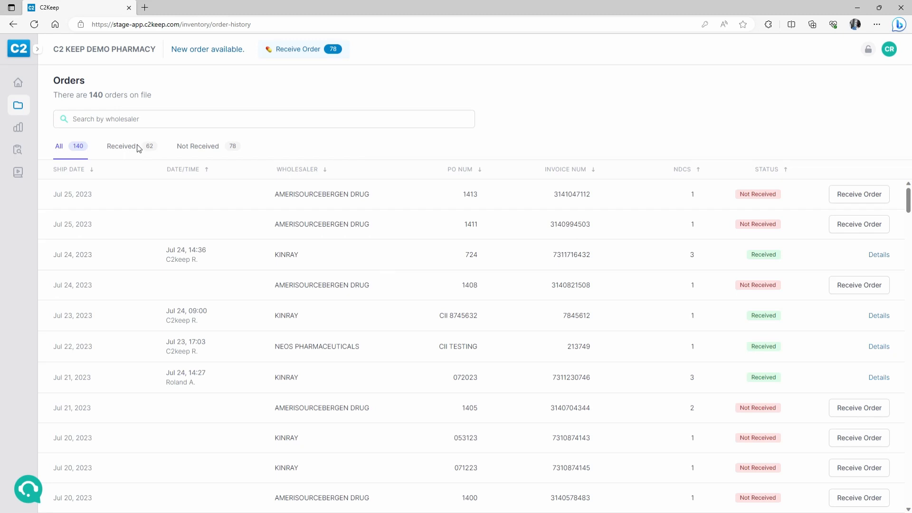
left_click(200, 148)
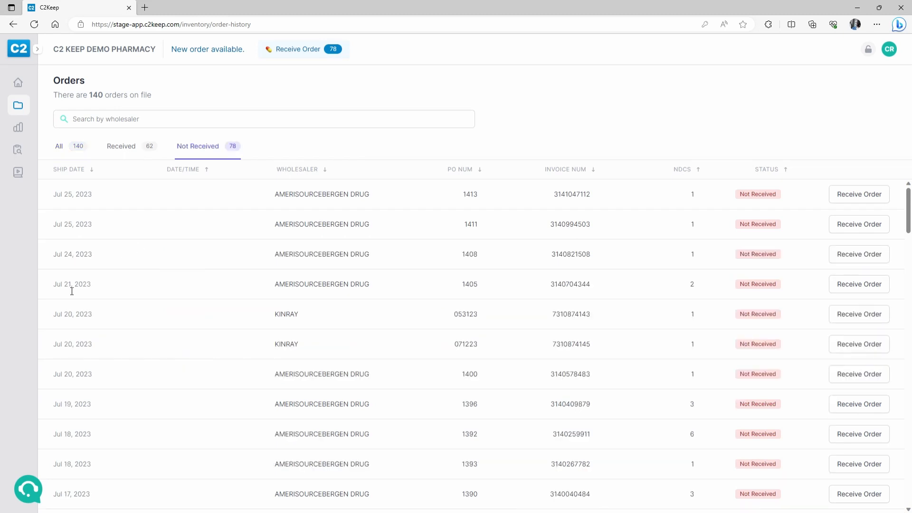
- Receive both Hydrocodone-APAP drugs on PO 1405, dated Jul 24, 09:00, confirming with the PIN
left_click(858, 284)
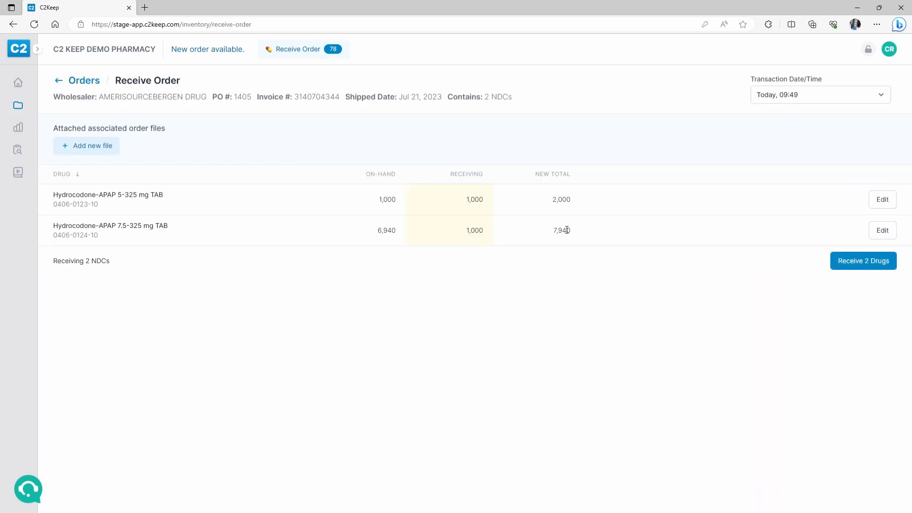
left_click(778, 100)
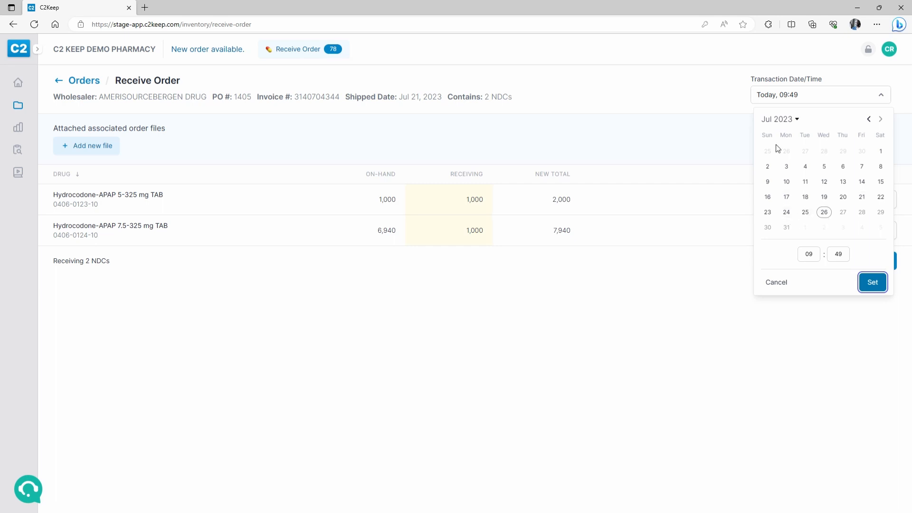
left_click(792, 218)
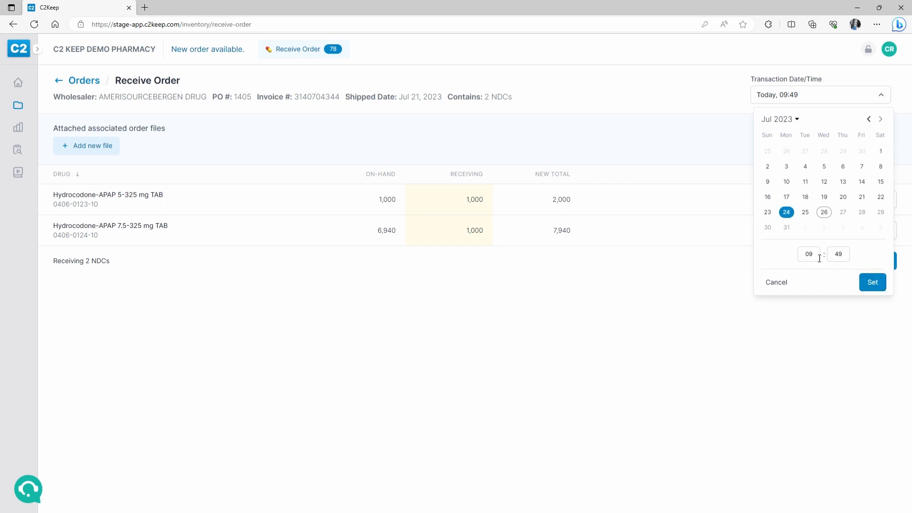
double_click(837, 255)
type("00")
left_click(873, 282)
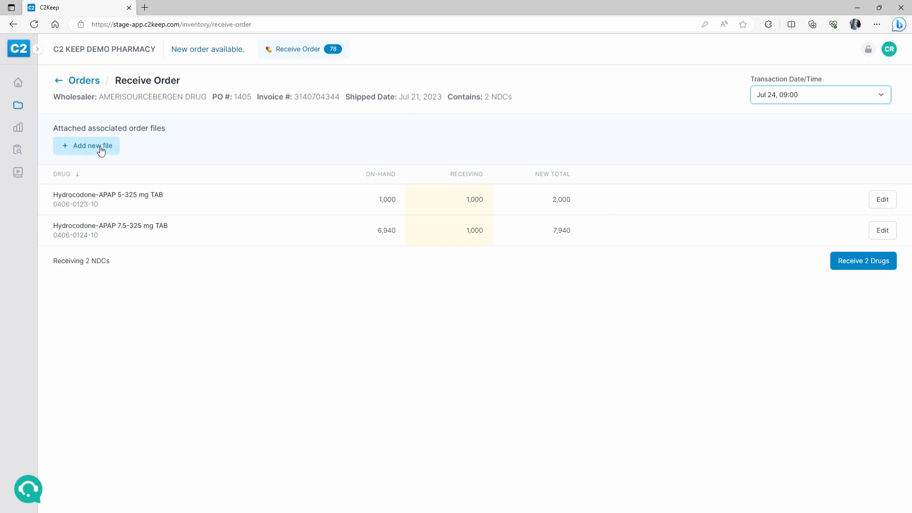
left_click(835, 267)
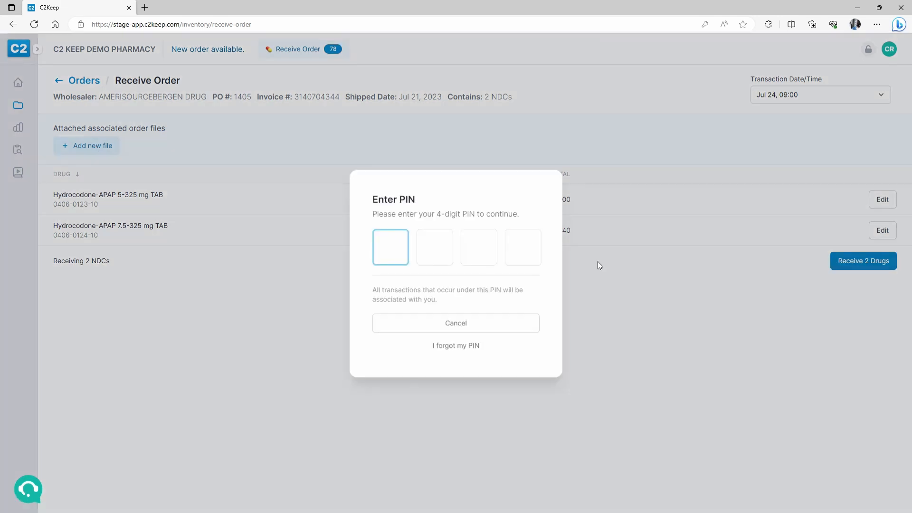
type("1234")
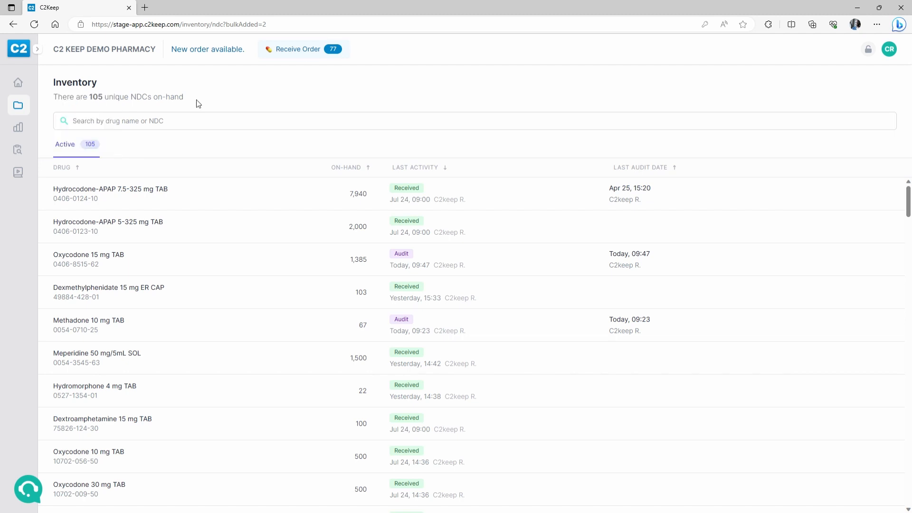
- Filter the Orders list to received orders and locate PO 1405
left_click(298, 49)
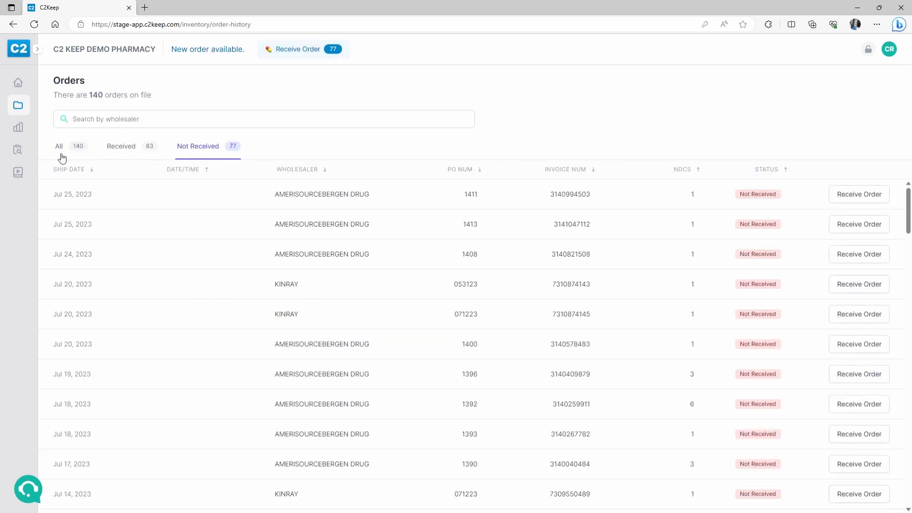
left_click(126, 147)
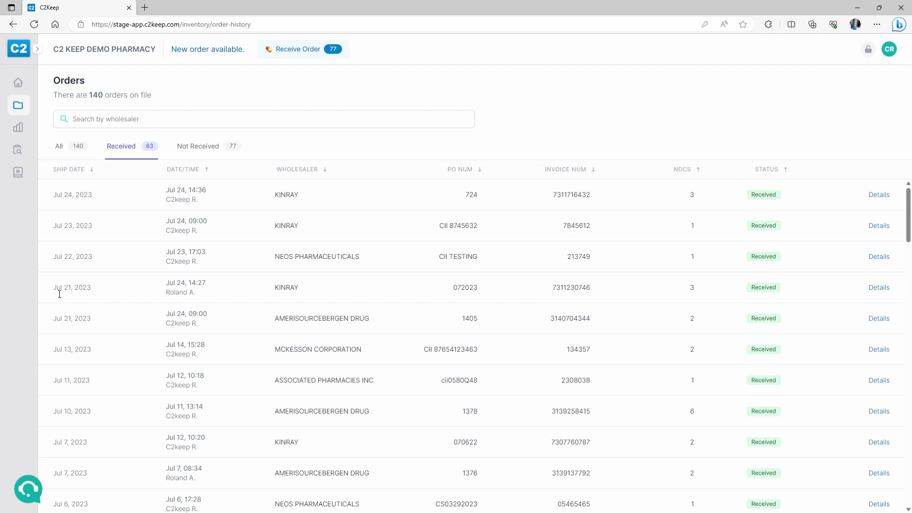
scroll(114, 360, "down", 1)
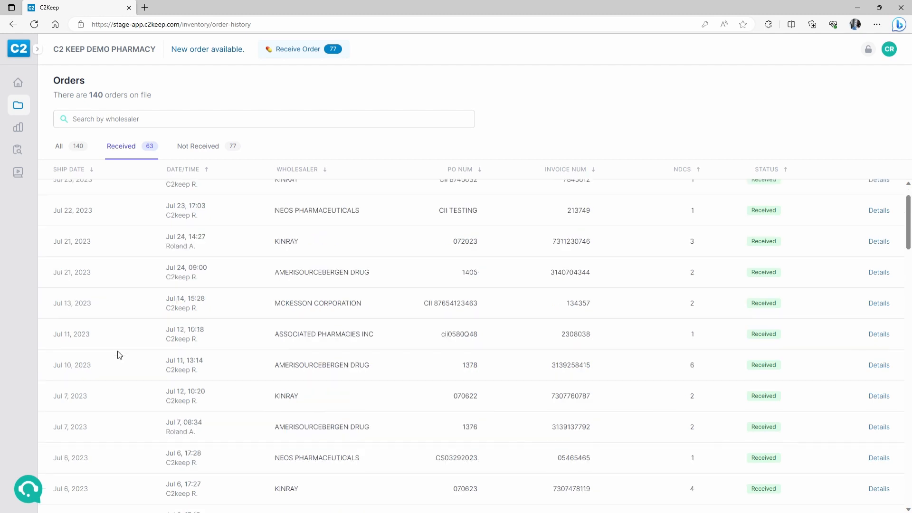
scroll(119, 355, "down", 3)
scroll(119, 354, "up", 5)
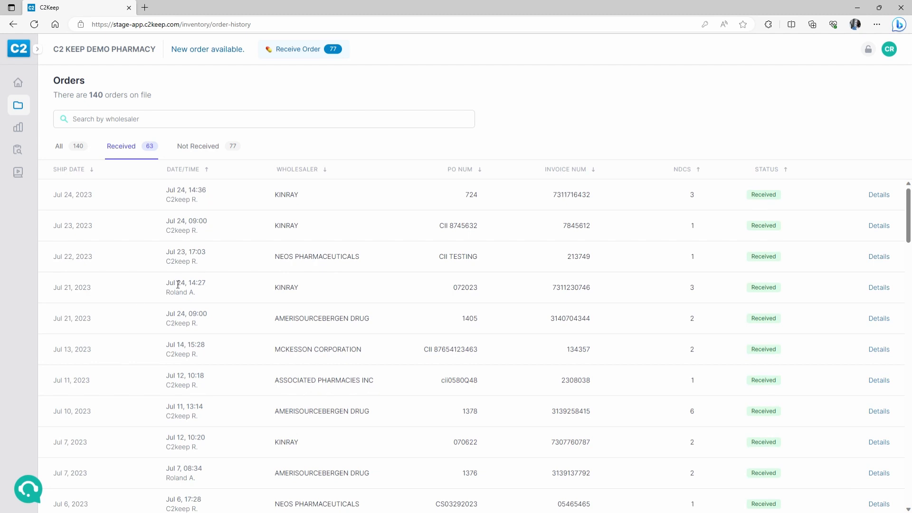
scroll(183, 304, "down", 1)
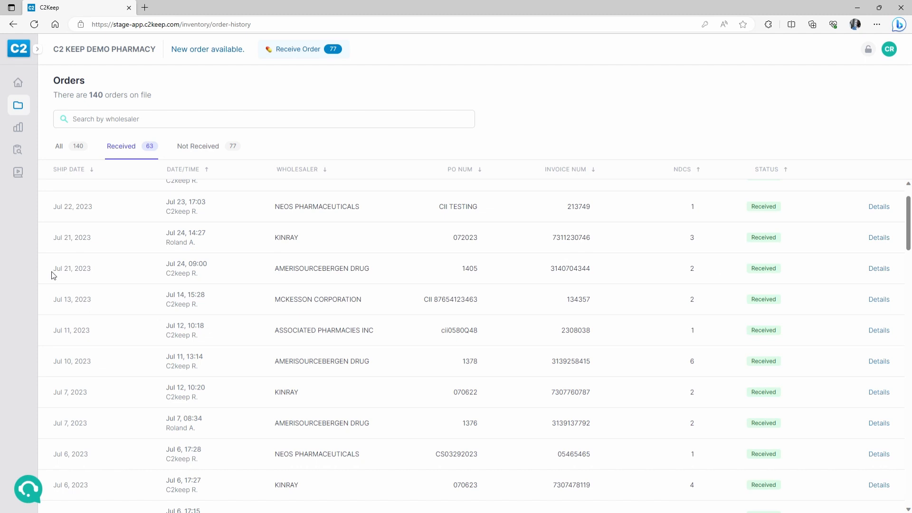
left_click_drag(53, 275, 102, 279)
- Verify PO 1405's details show performed Jul 24, 09:00, then return home
left_click(880, 268)
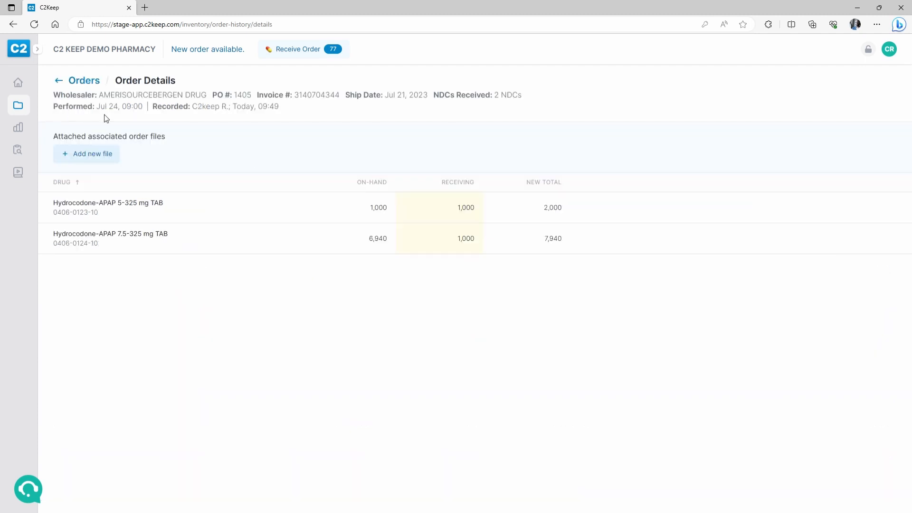
left_click_drag(98, 108, 305, 112)
left_click(282, 113)
left_click(18, 87)
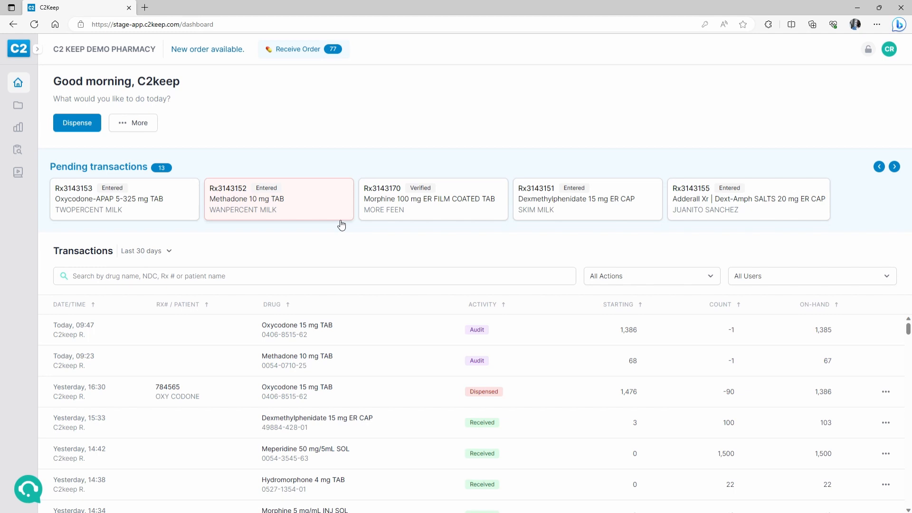
left_click(450, 211)
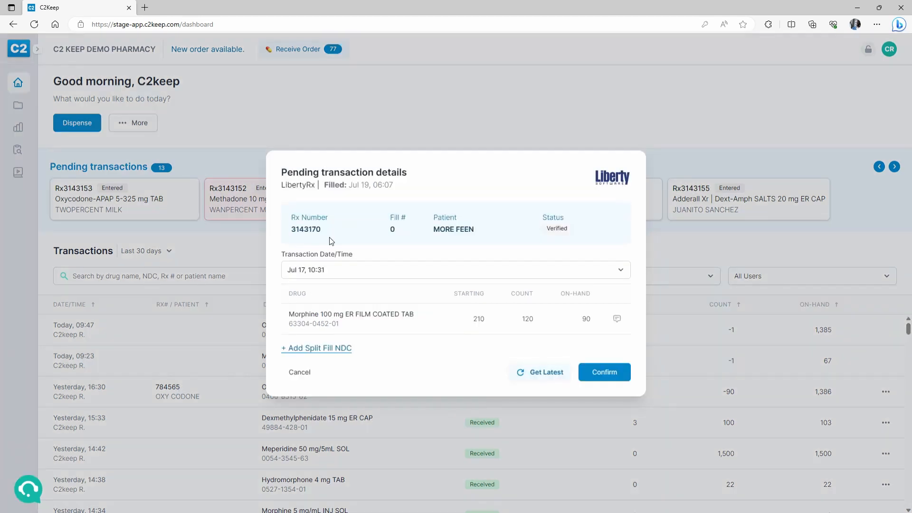
left_click(309, 276)
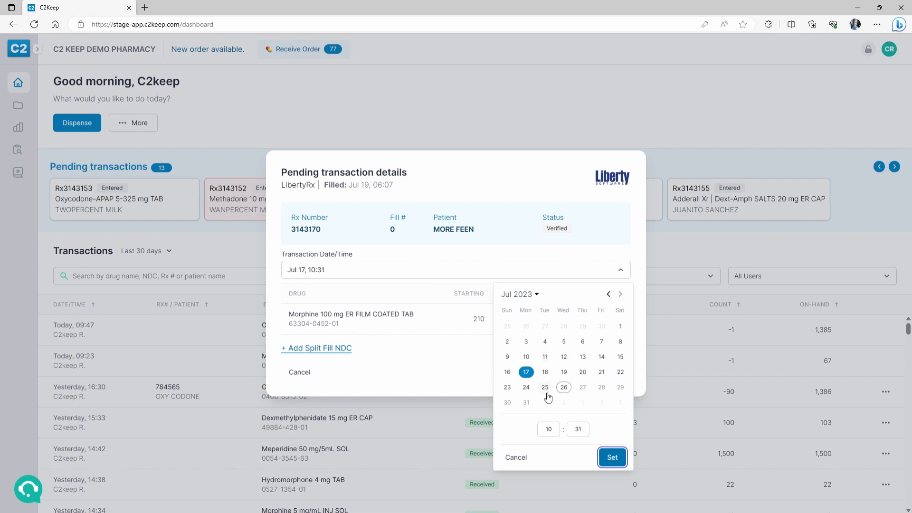
left_click(517, 458)
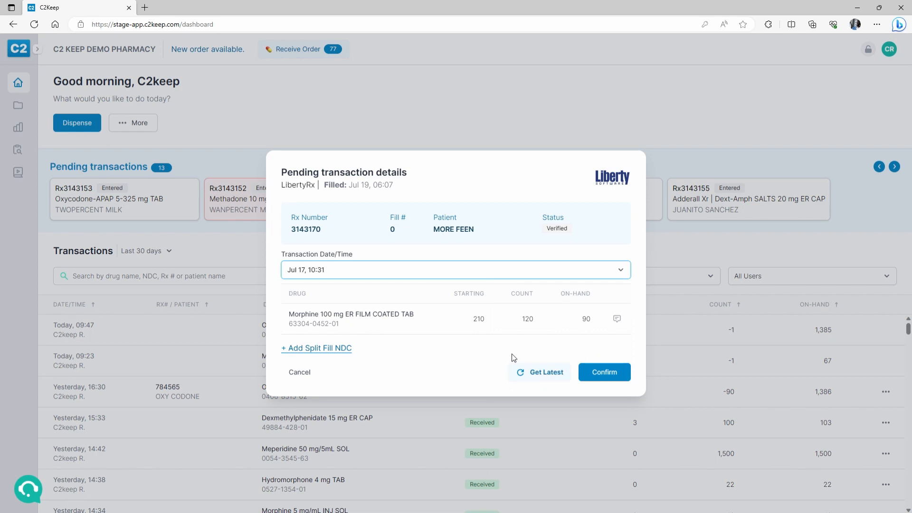
left_click(311, 378)
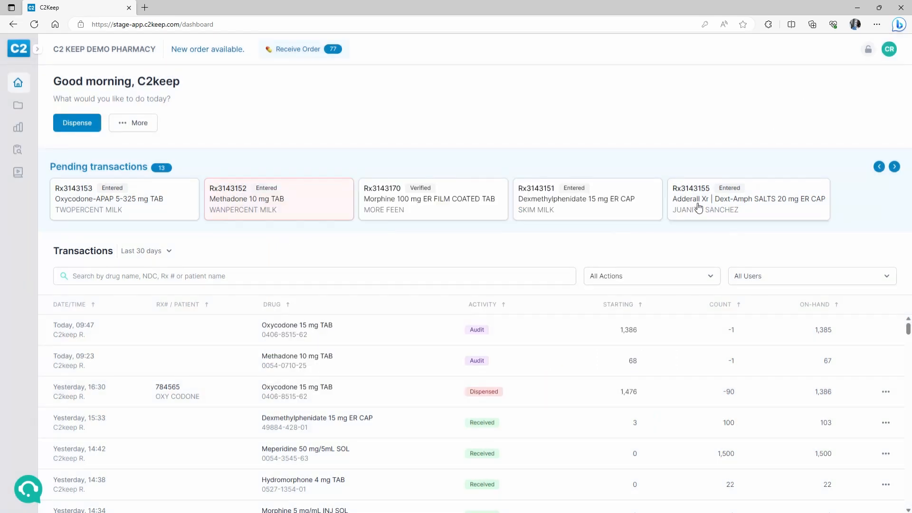
- Refresh the pending Morphine 100 mg fill with latest data and confirm it with the PIN
left_click(457, 217)
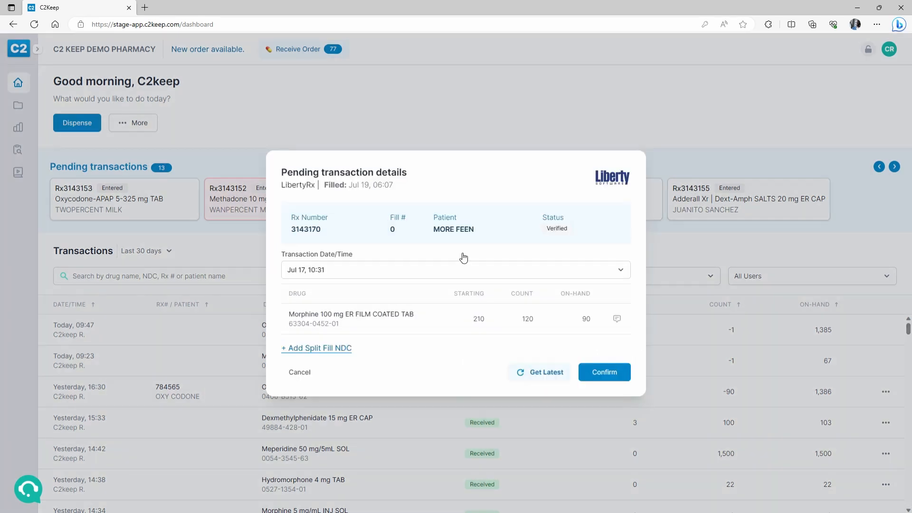
left_click(550, 372)
left_click(604, 372)
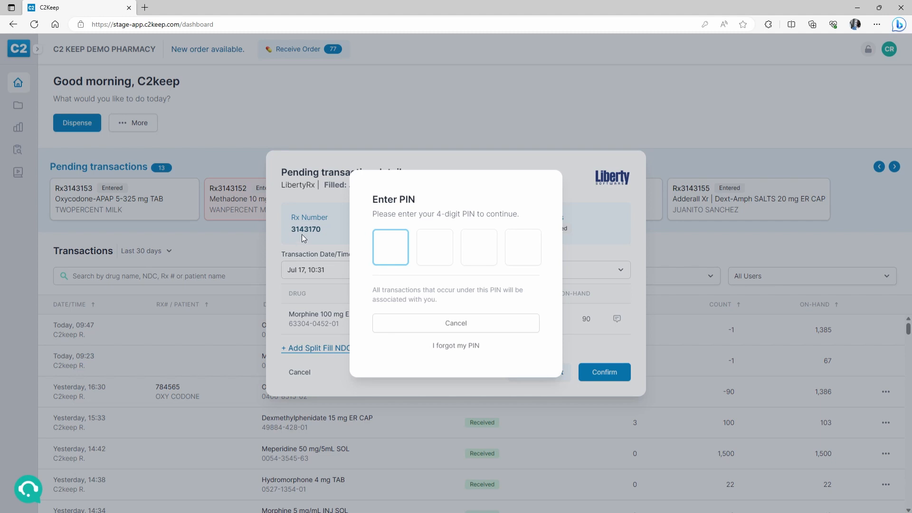
type("••••")
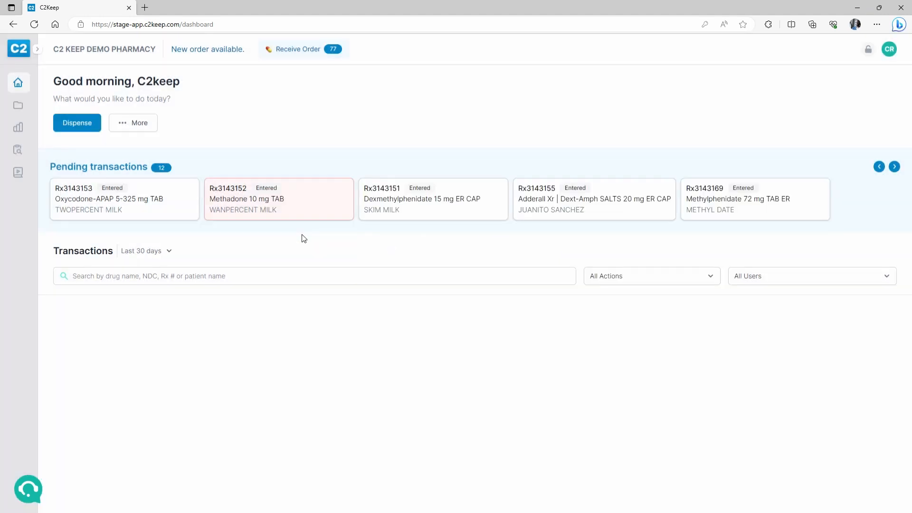
left_click(209, 278)
- Search transactions for 3170 and view the Morphine dispense record
type("317")
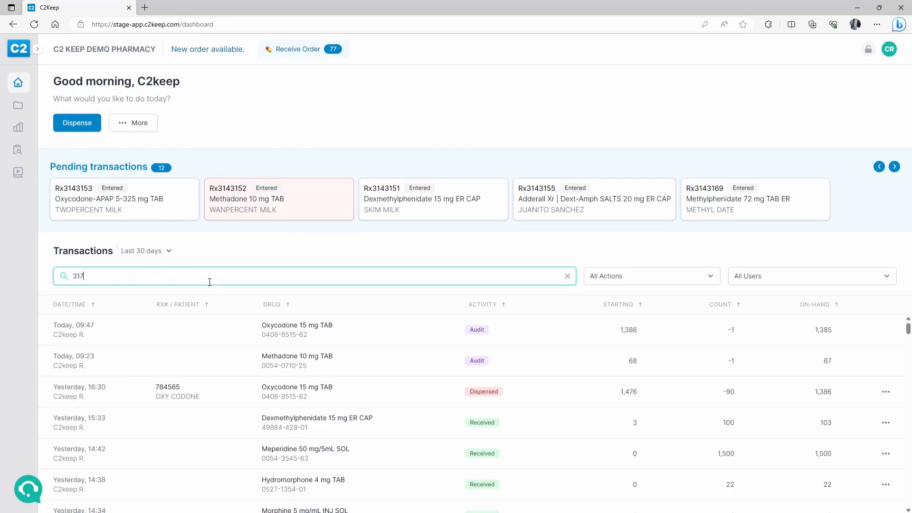
type("0")
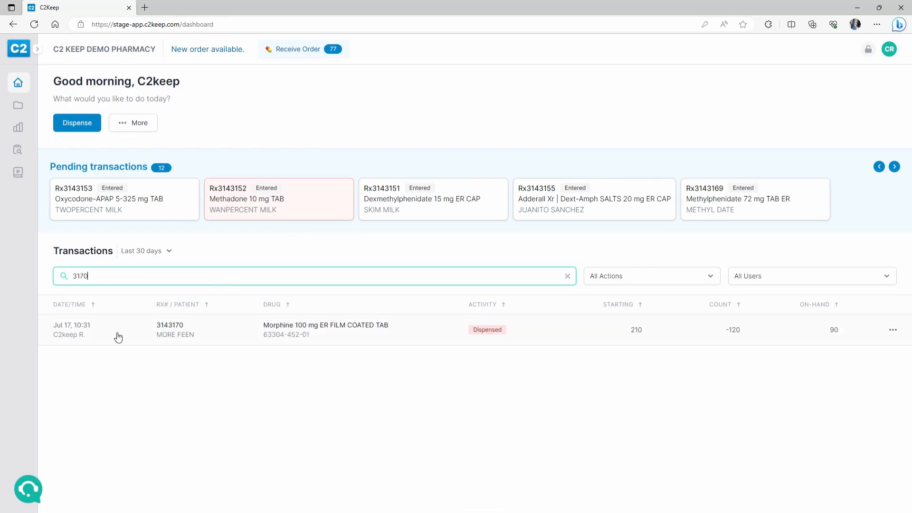
left_click(91, 336)
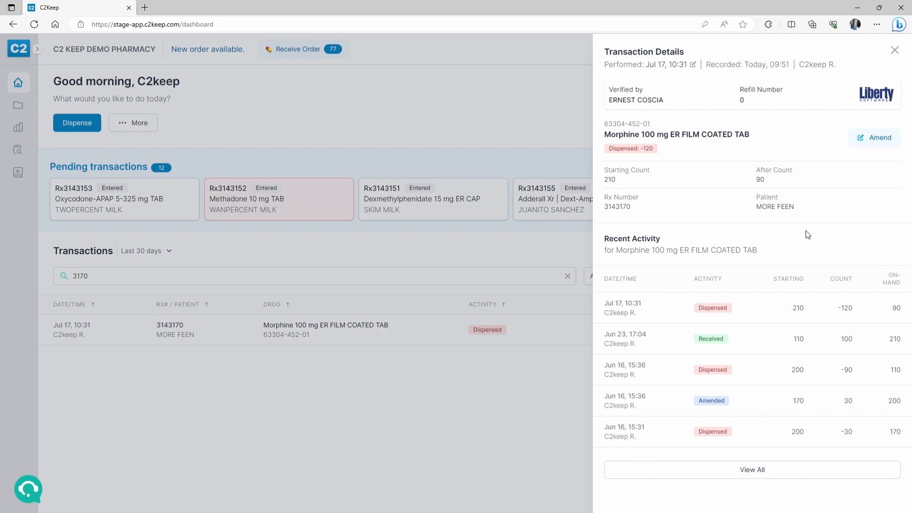
left_click(895, 50)
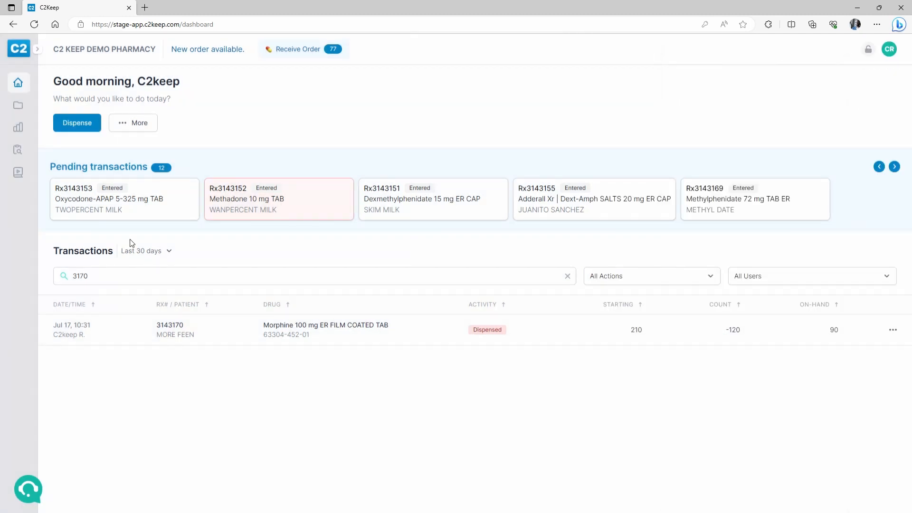
- Clear the search and open yesterday's 16:30 Oxycodone 15 mg dispense of -90
left_click(567, 276)
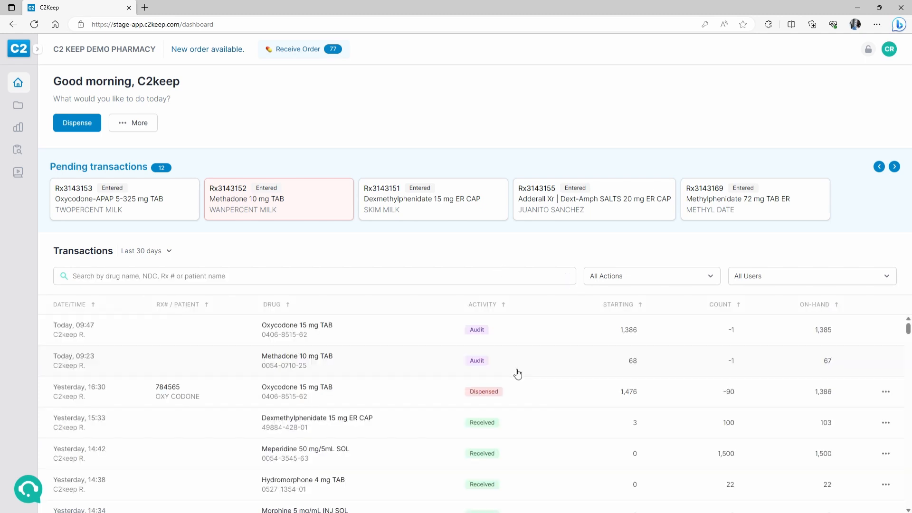
scroll(537, 369, "down", 1)
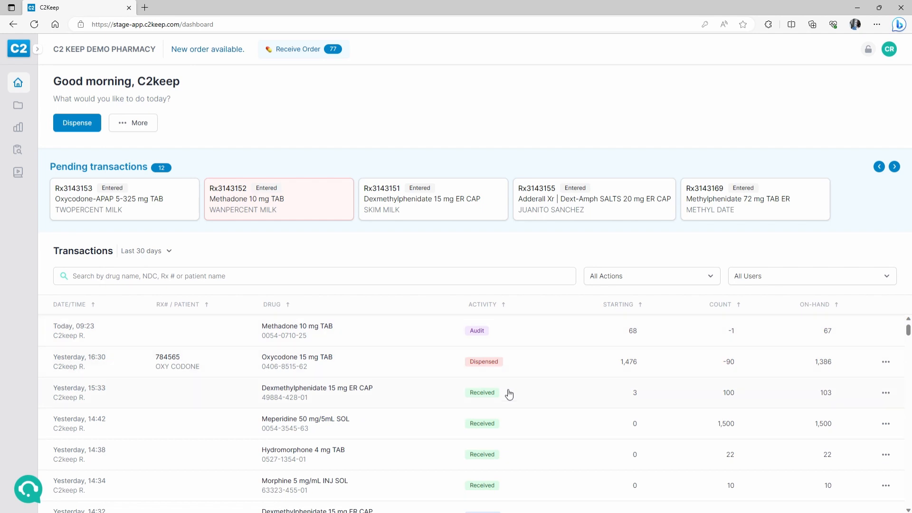
left_click(513, 363)
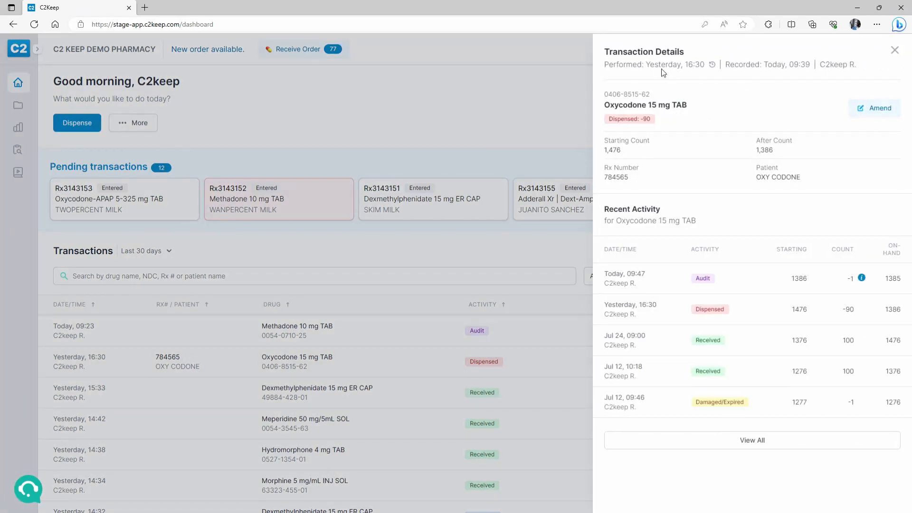
left_click(877, 113)
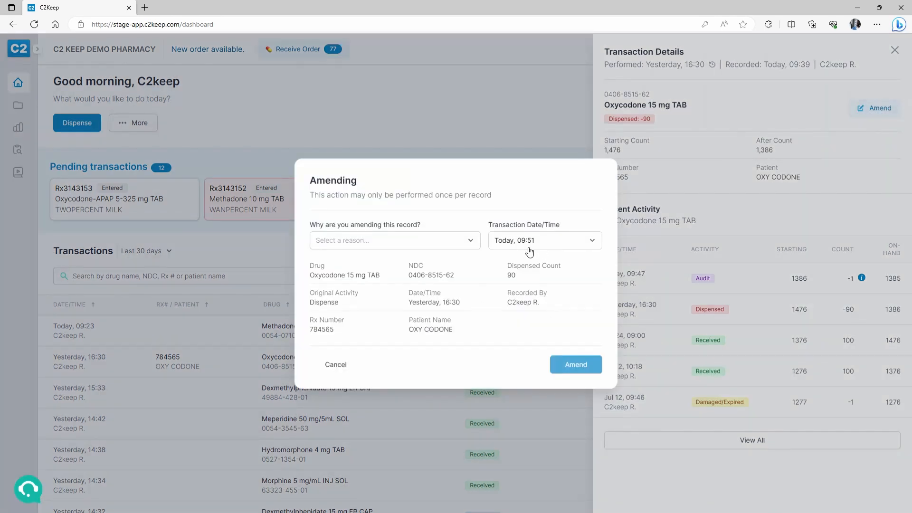
left_click(495, 244)
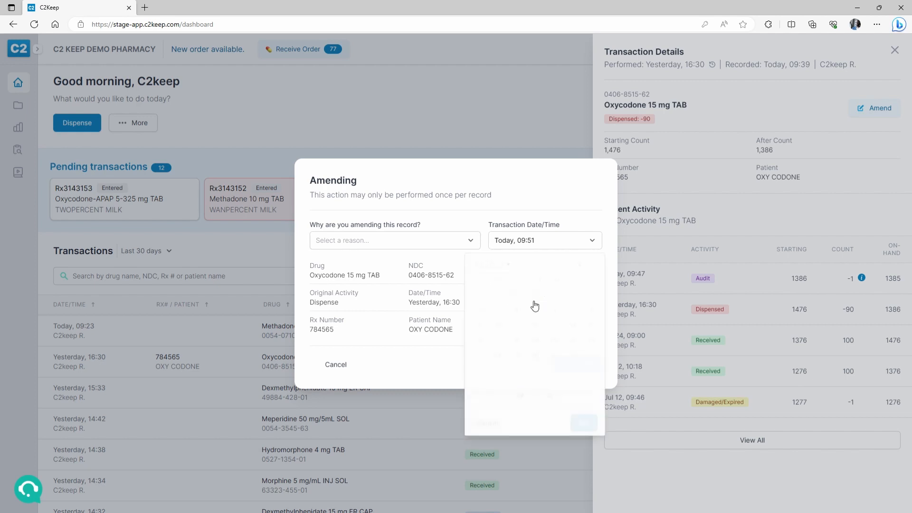
left_click(536, 241)
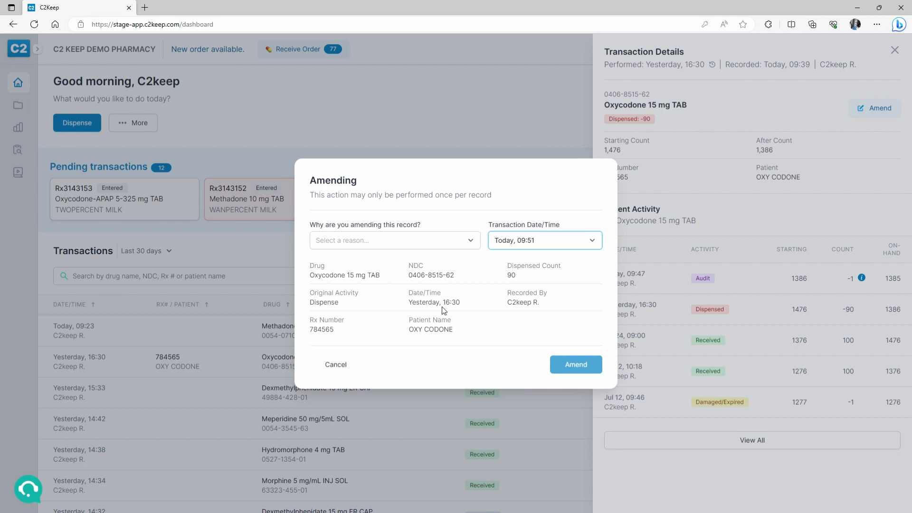
left_click(540, 246)
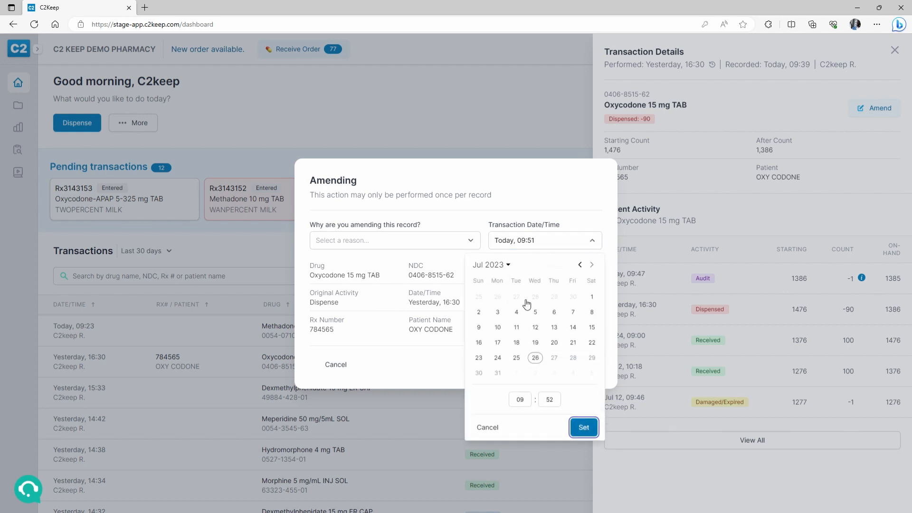
left_click(517, 328)
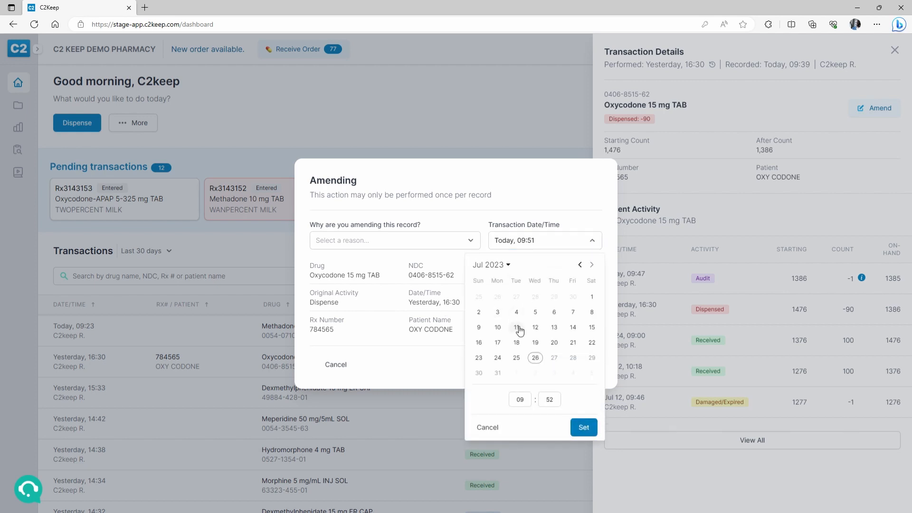
left_click(584, 427)
left_click(406, 243)
left_click(365, 280)
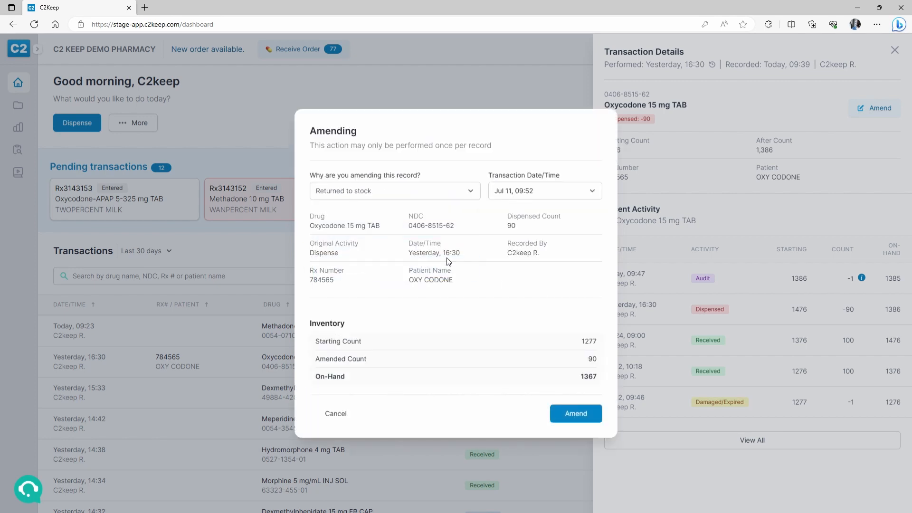
left_click(576, 413)
left_click(338, 414)
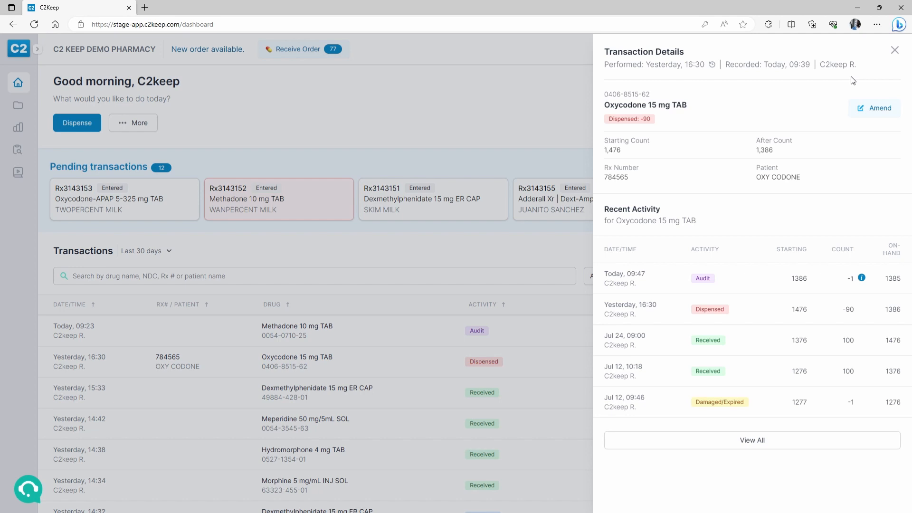
- Browse the full Oxycodone 15 mg history, including the Jul 24 receipt, then return to Inventory
left_click(763, 440)
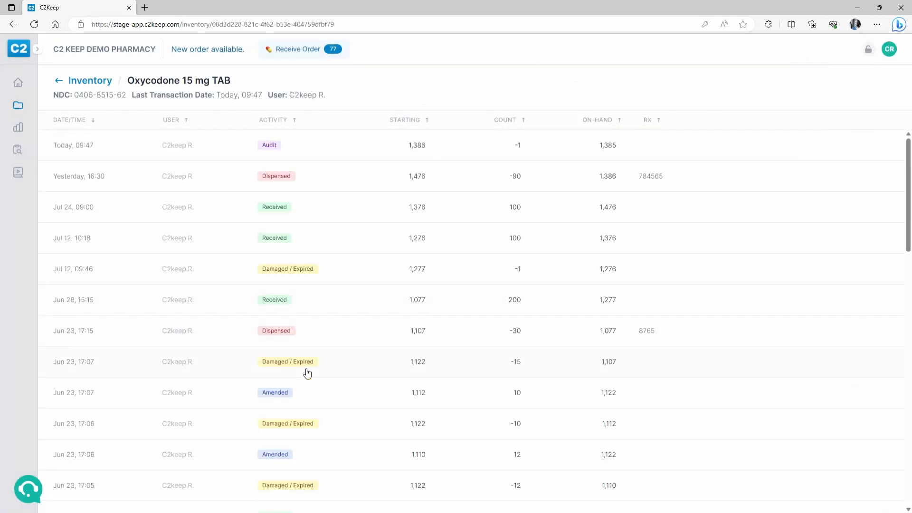
scroll(307, 374, "down", 2)
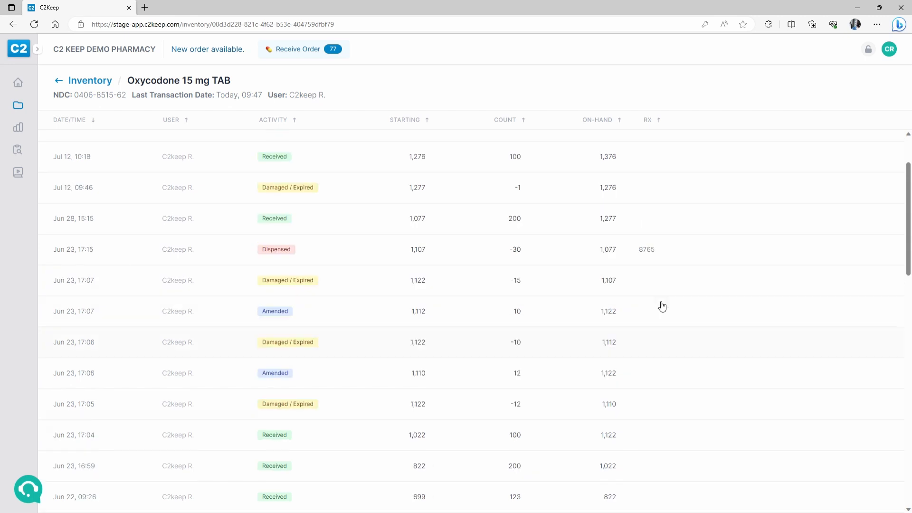
scroll(418, 272, "up", 3)
left_click(299, 218)
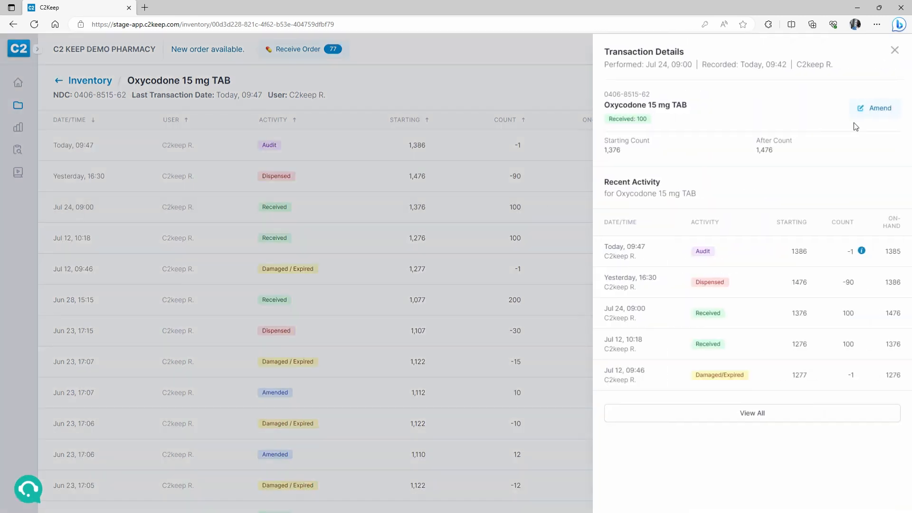
left_click(370, 254)
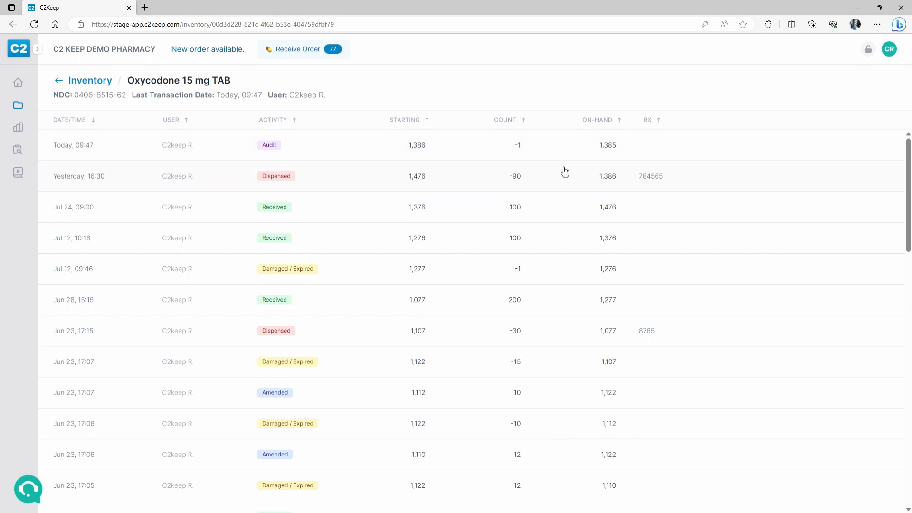
left_click(64, 84)
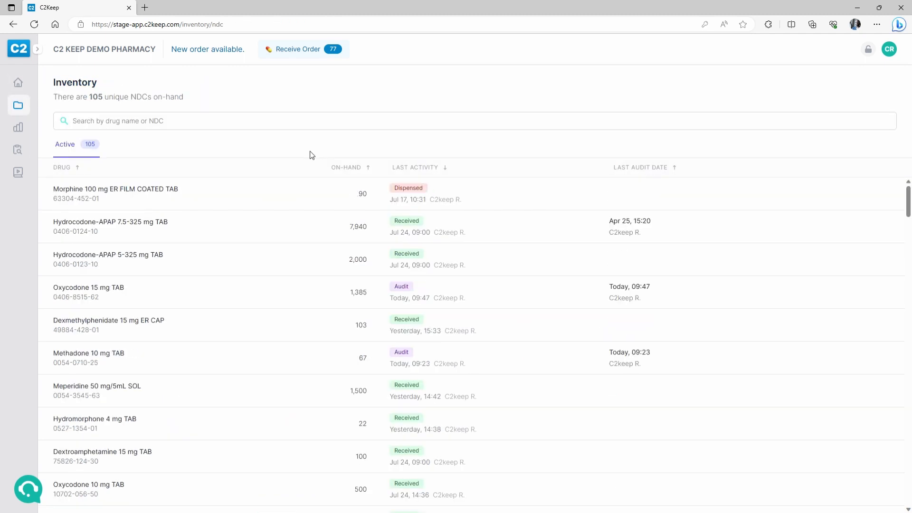